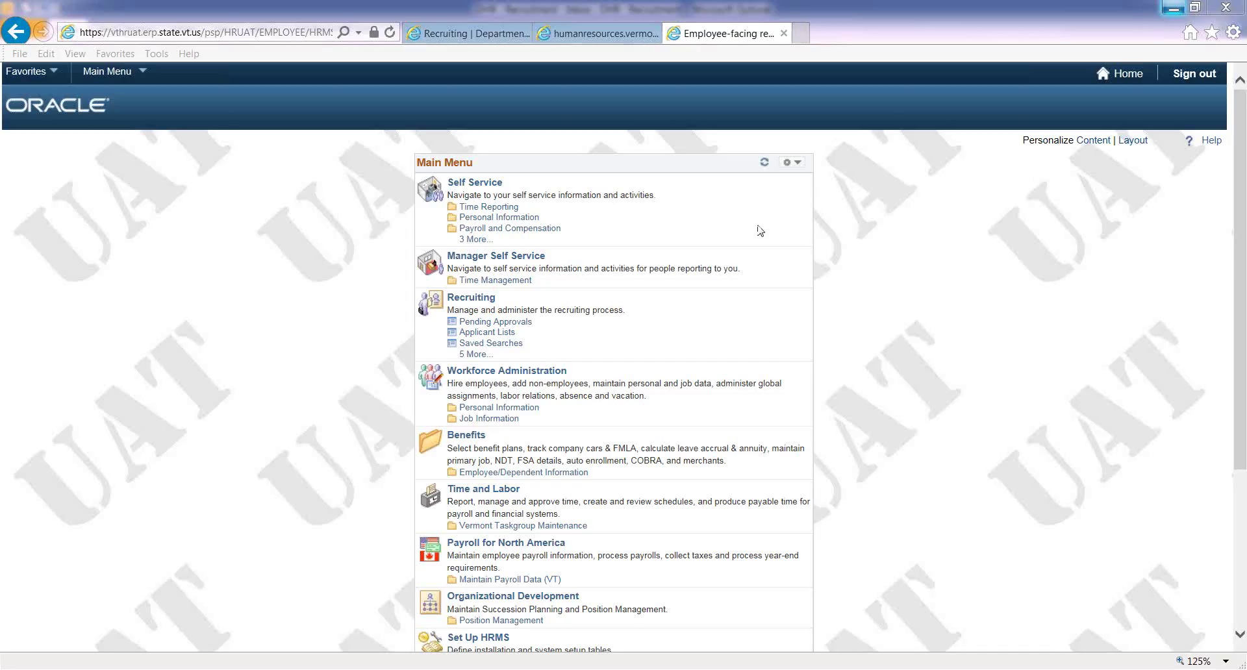
- Open the Browse Job Openings page of the Recruiting area
click(108, 73)
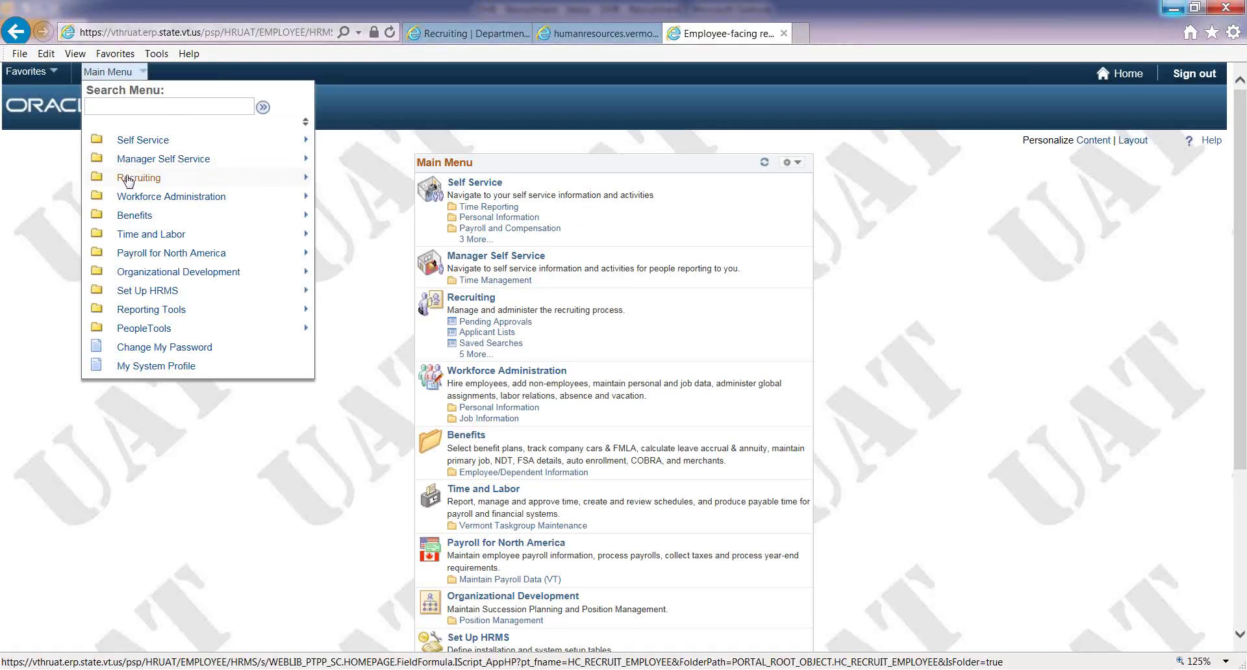
mouse_move(130, 182)
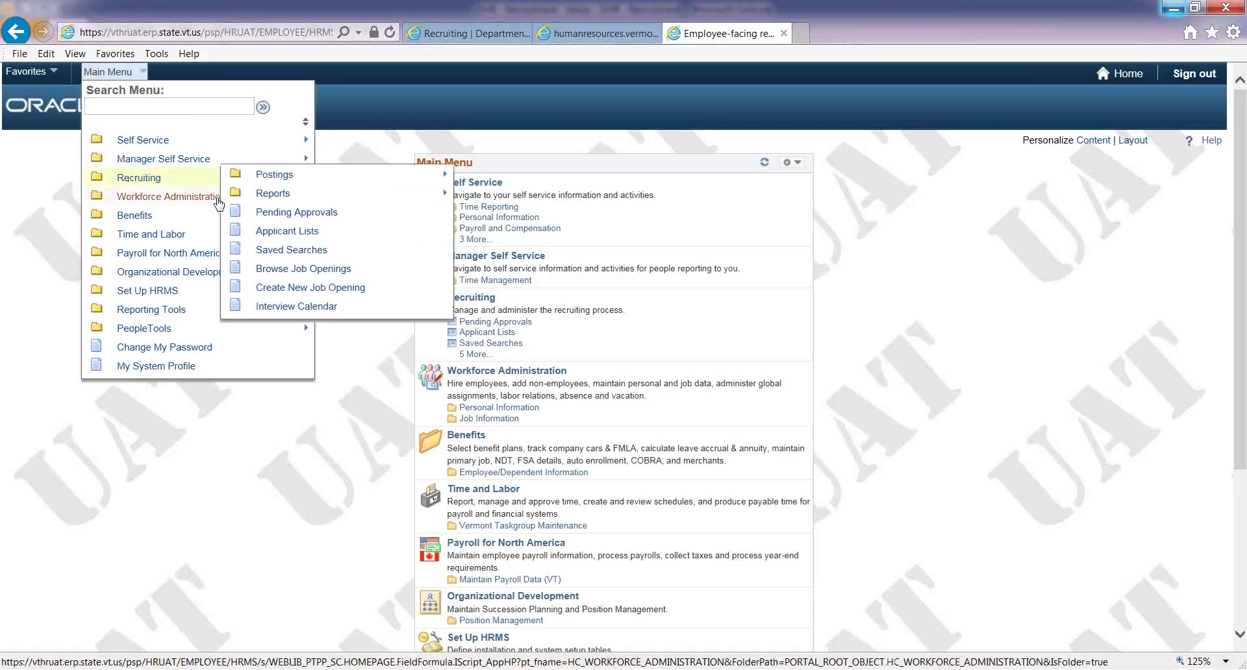
click(288, 271)
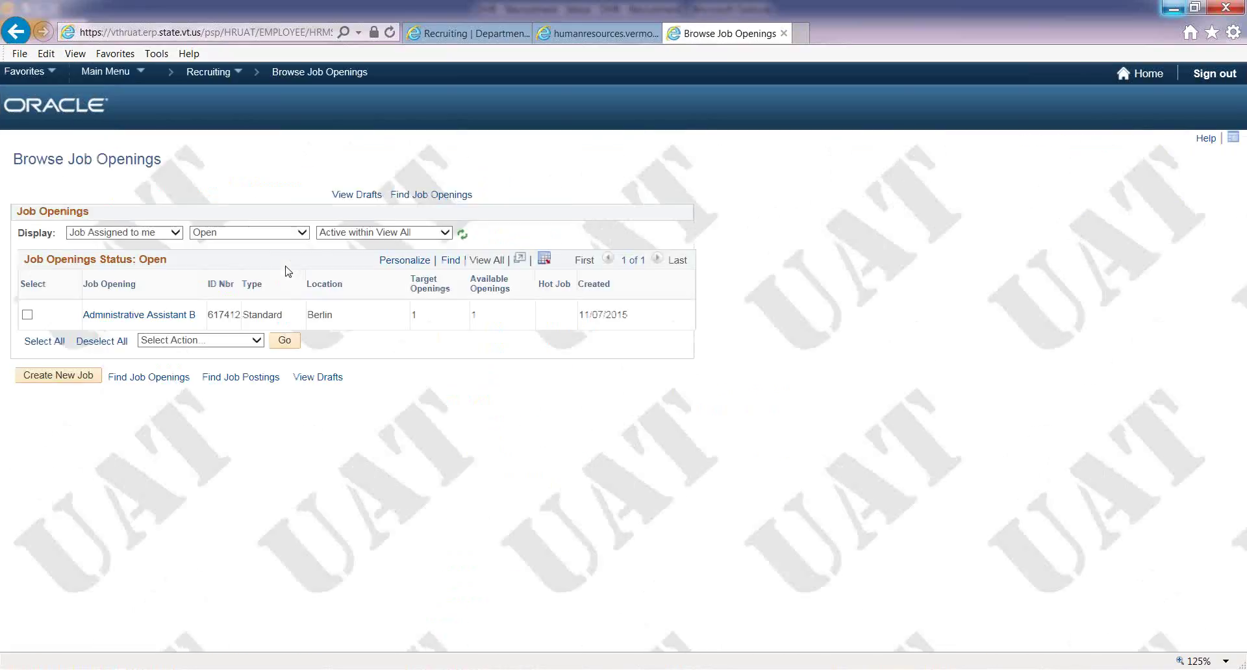
- Display open job openings with the filter Job Associated to me and Active within View All, and refresh the list
click(176, 234)
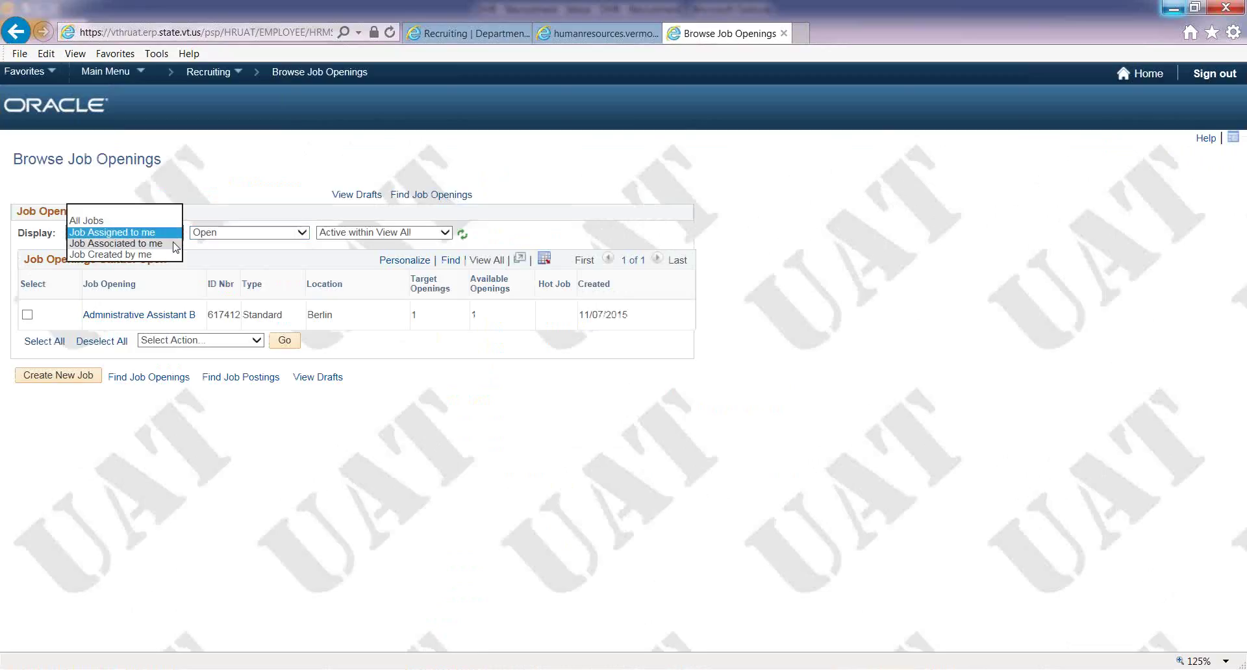
click(174, 245)
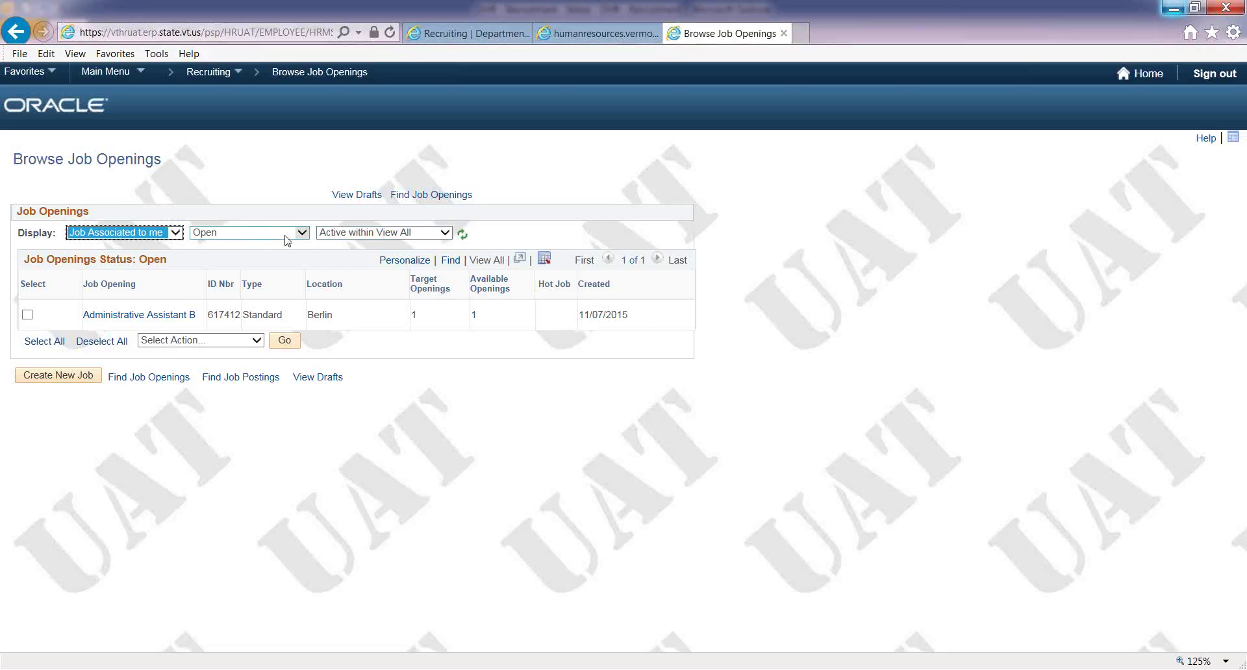
click(447, 235)
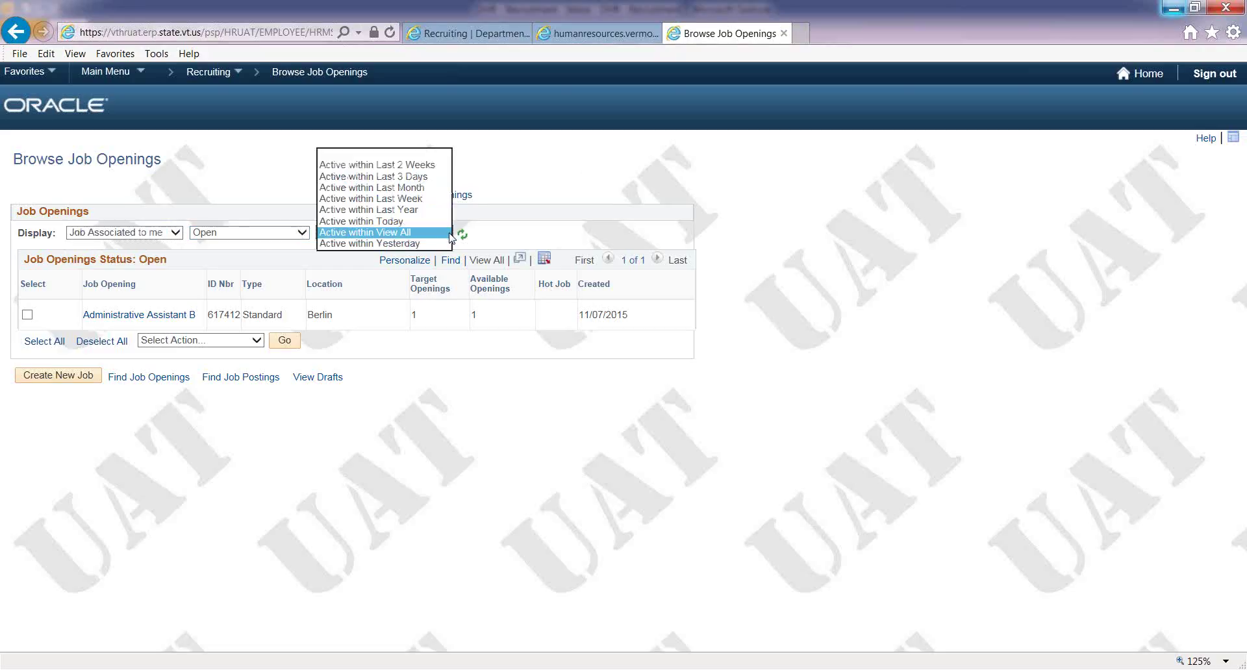
click(450, 234)
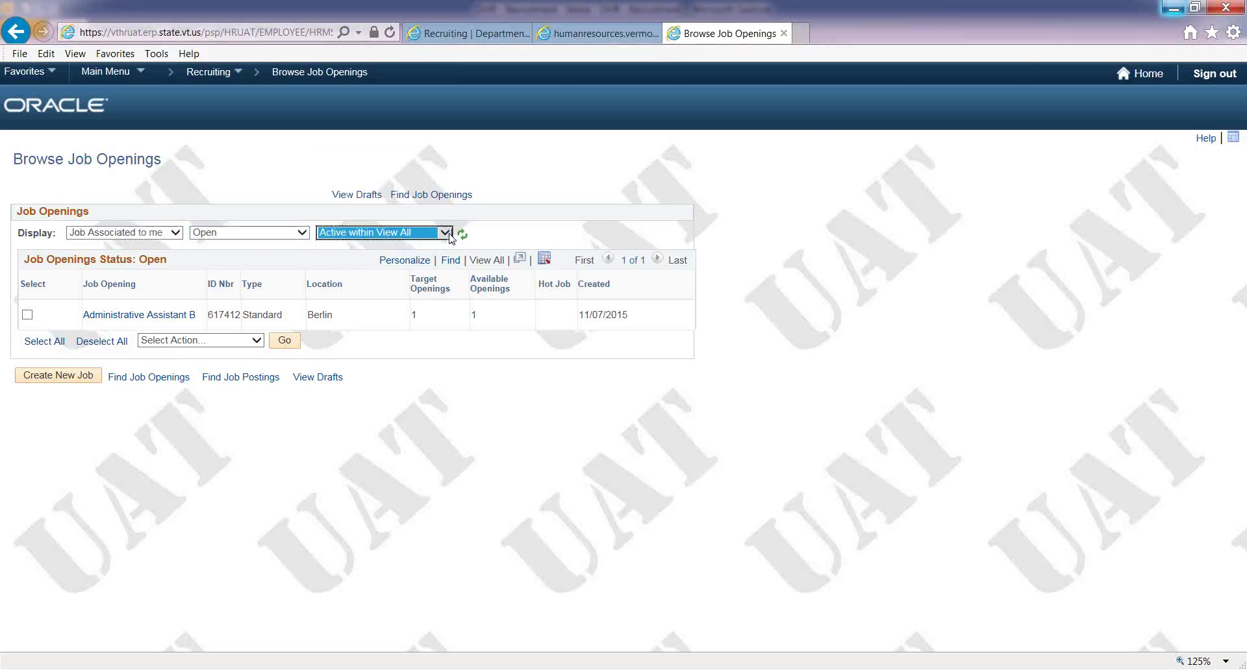
click(462, 235)
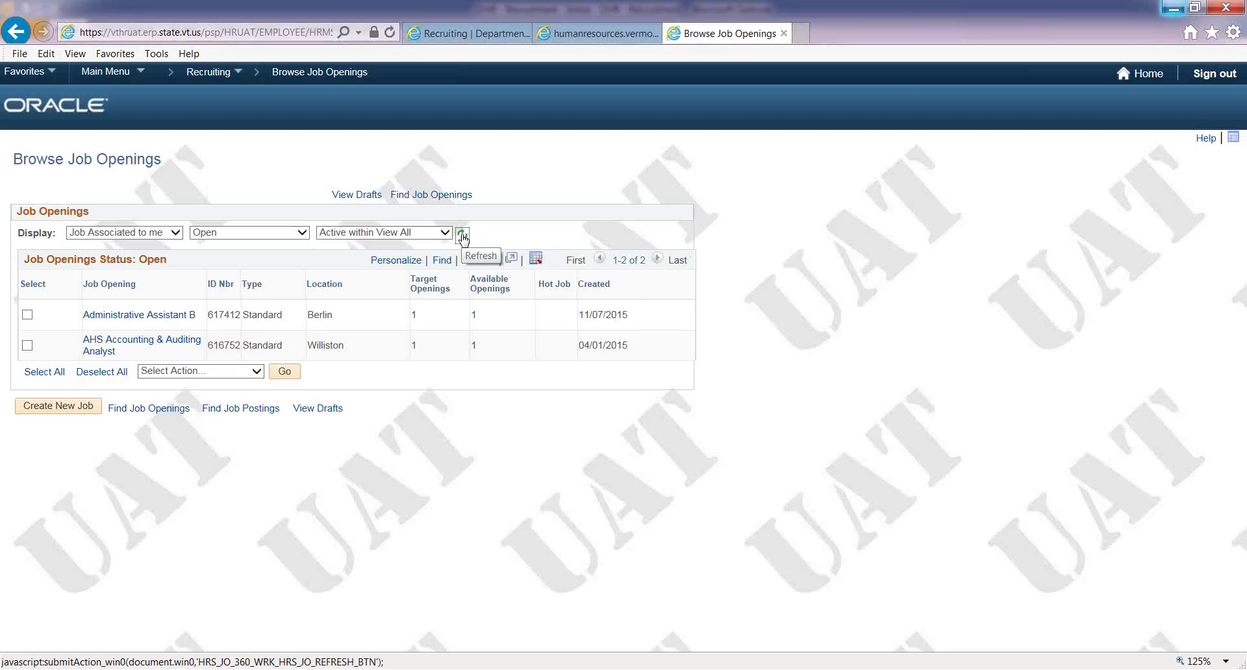
- Check the available status filters without changing them and open the Administrative Assistant B job opening
click(302, 232)
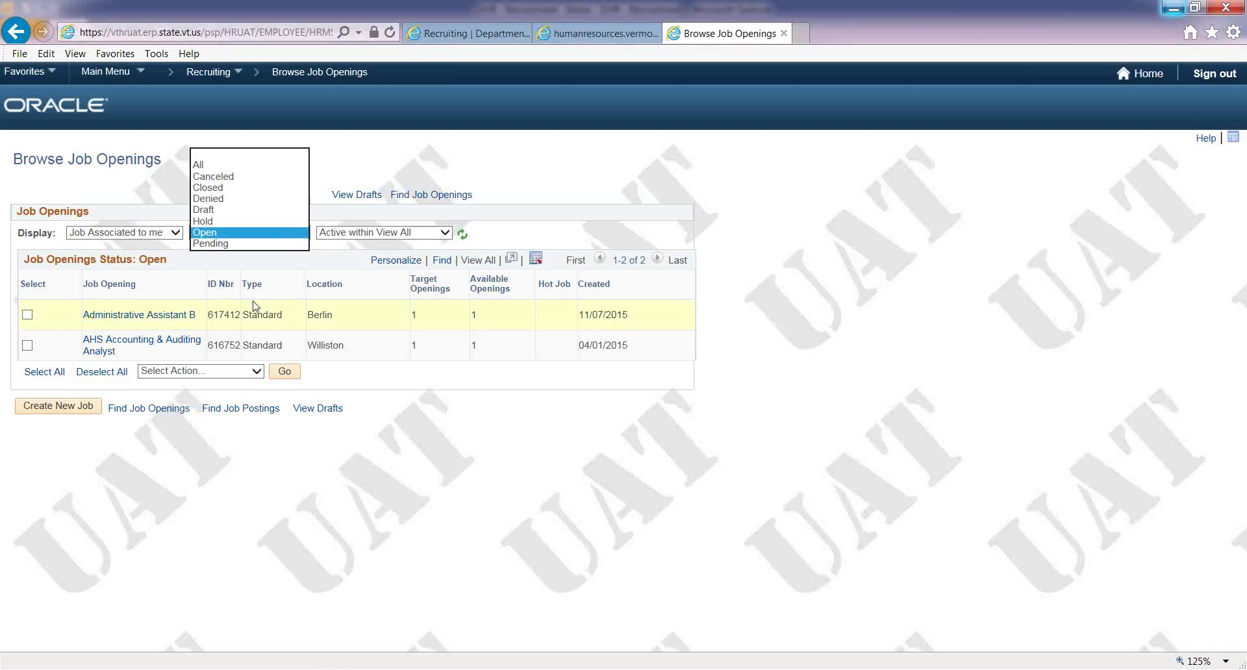
click(170, 294)
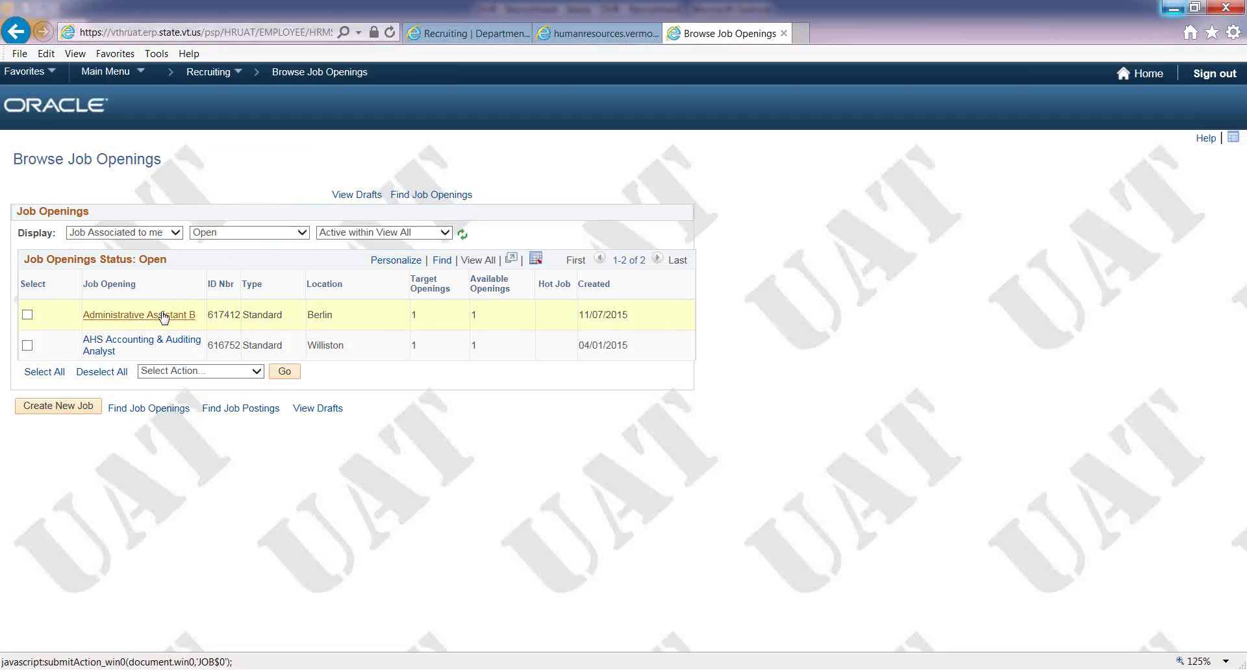
click(163, 316)
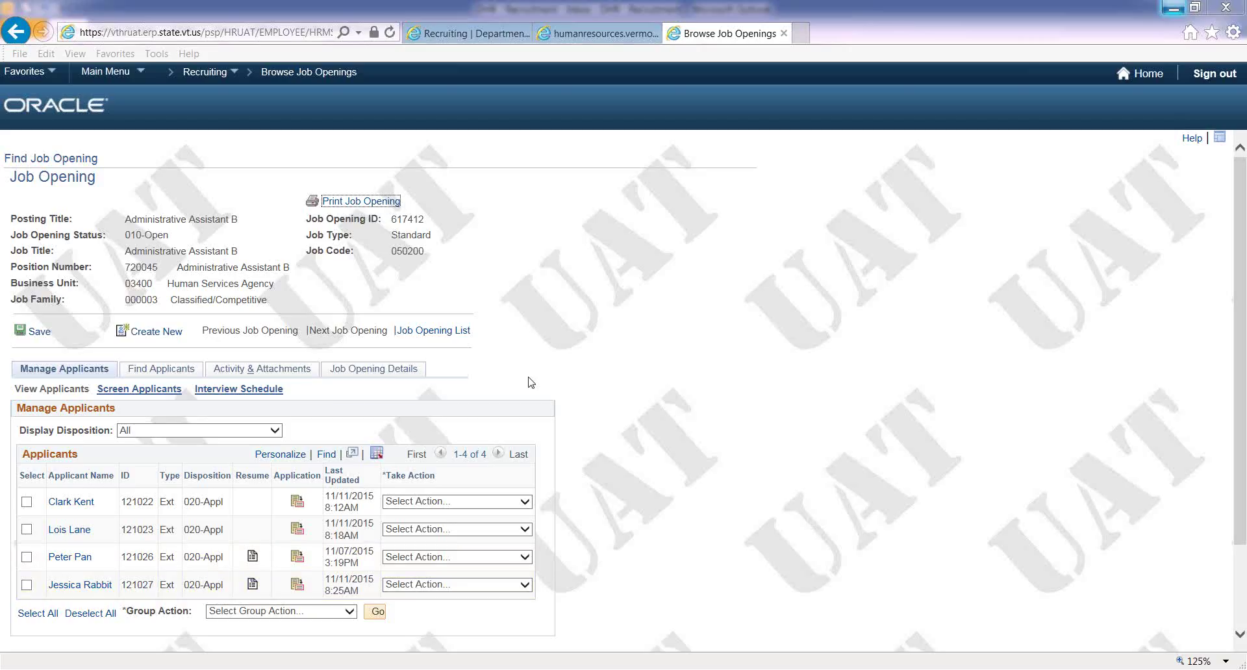
- Open the first applicant's application details and review the preferences down to the Job Openings section
click(394, 431)
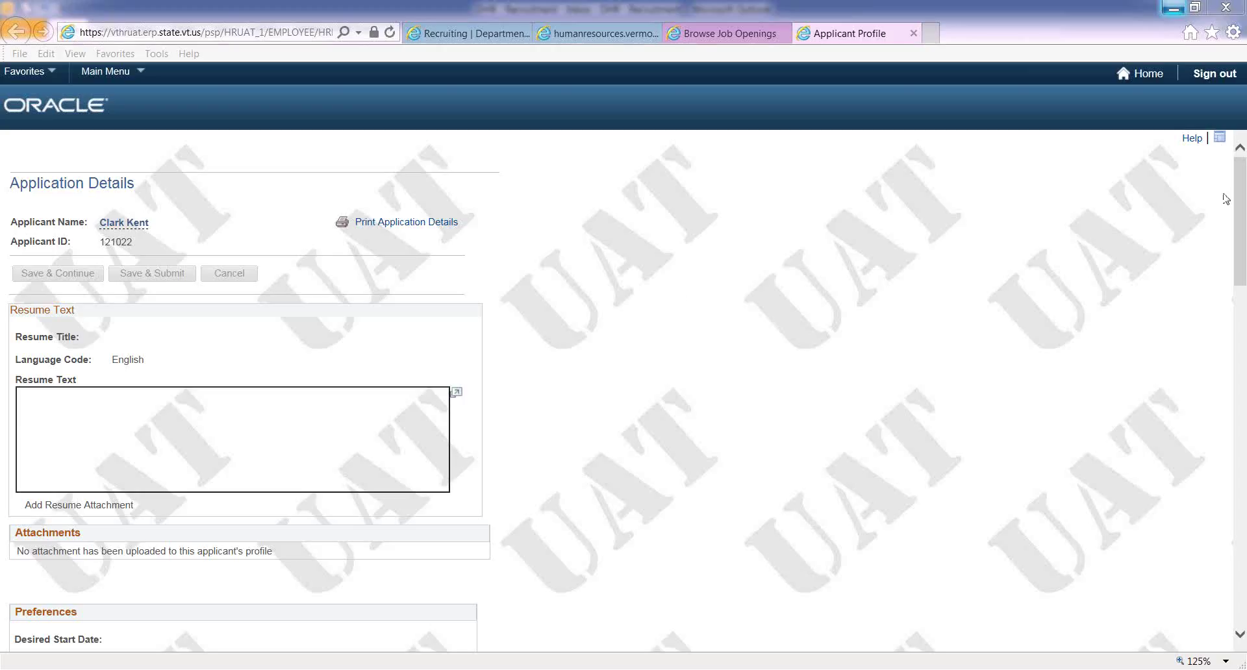
scroll(1236, 195, down, 5)
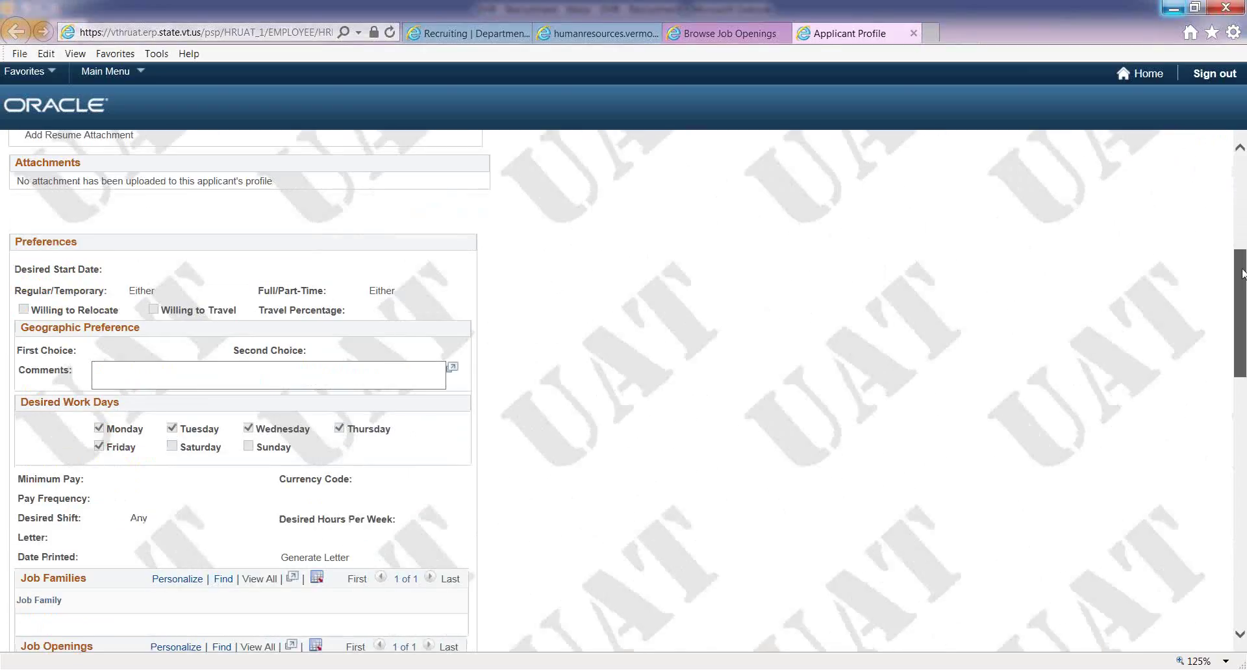
drag(1242, 274, 1230, 311)
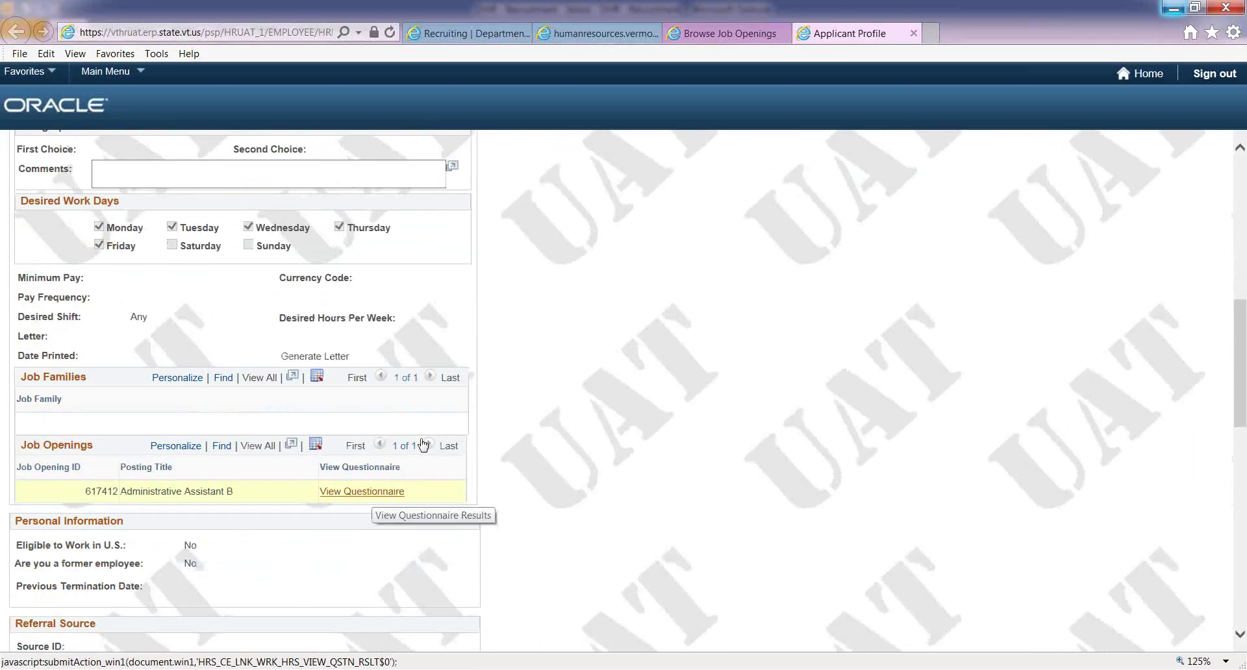
- Review the first applicant's questionnaire answers for the job opening, and close the applicant profile without saving
click(362, 491)
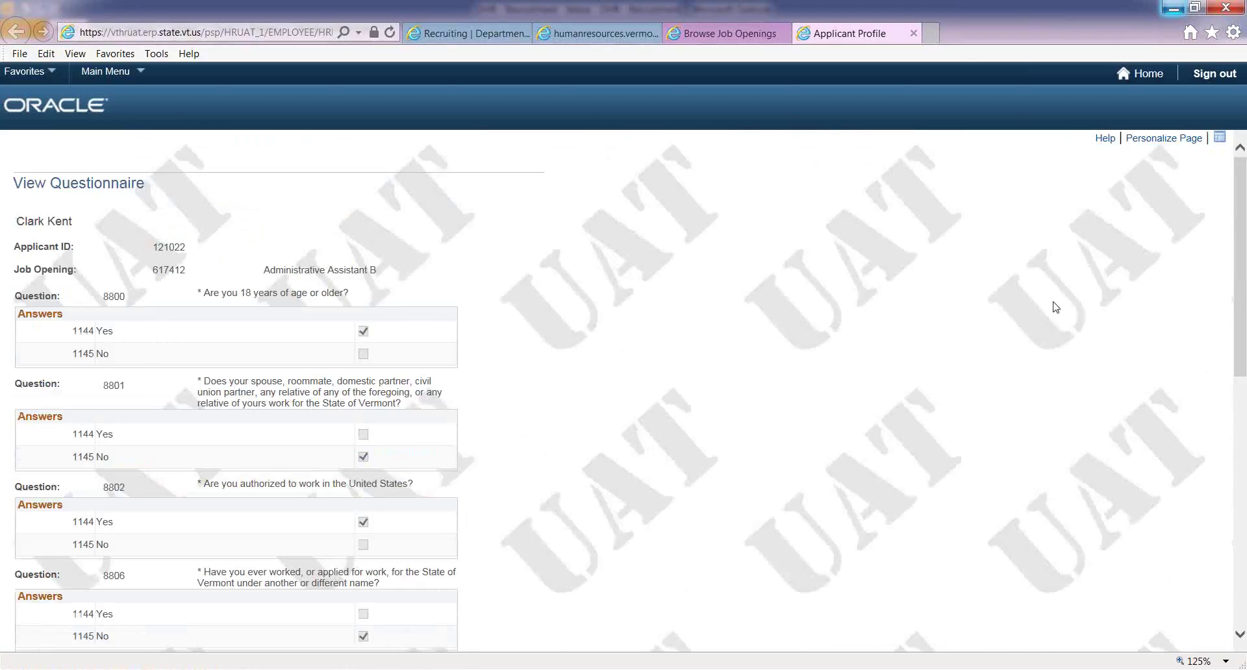
drag(1240, 207, 1185, 465)
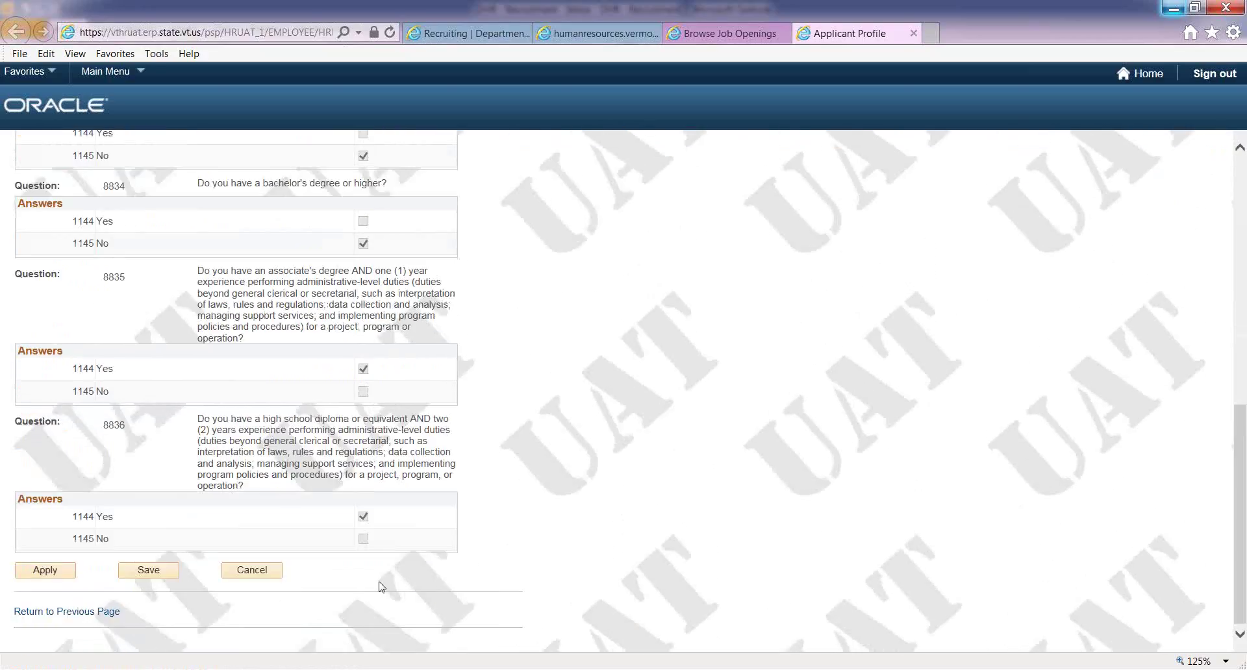
click(256, 574)
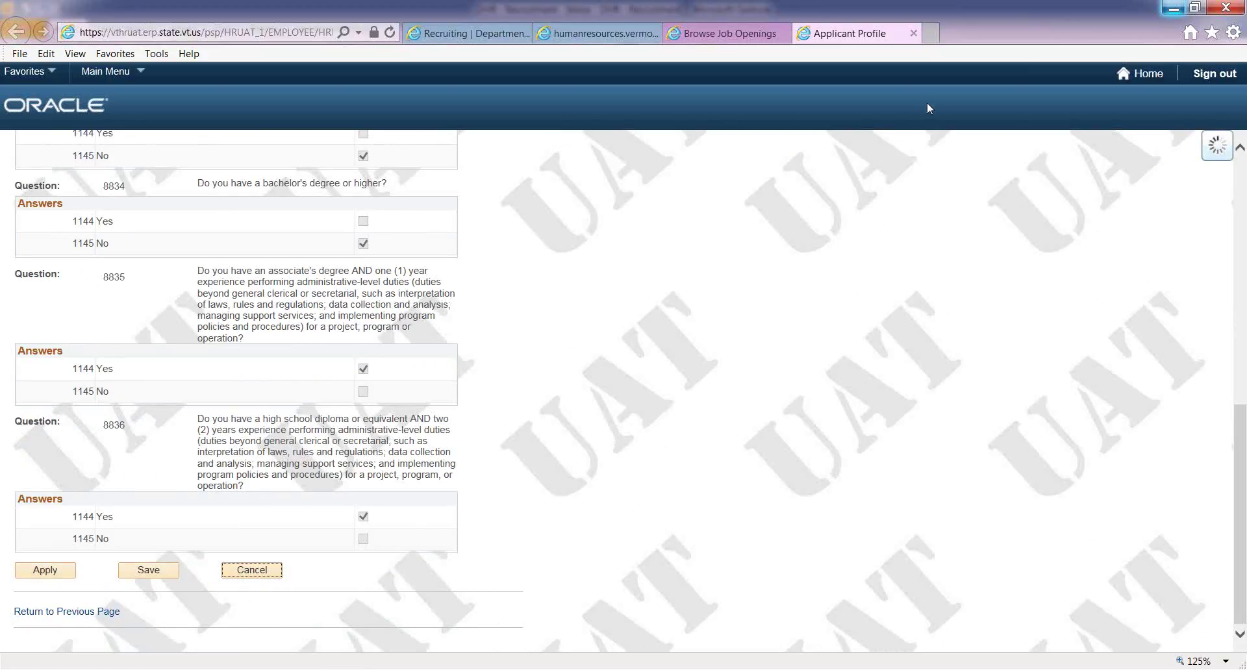
click(914, 33)
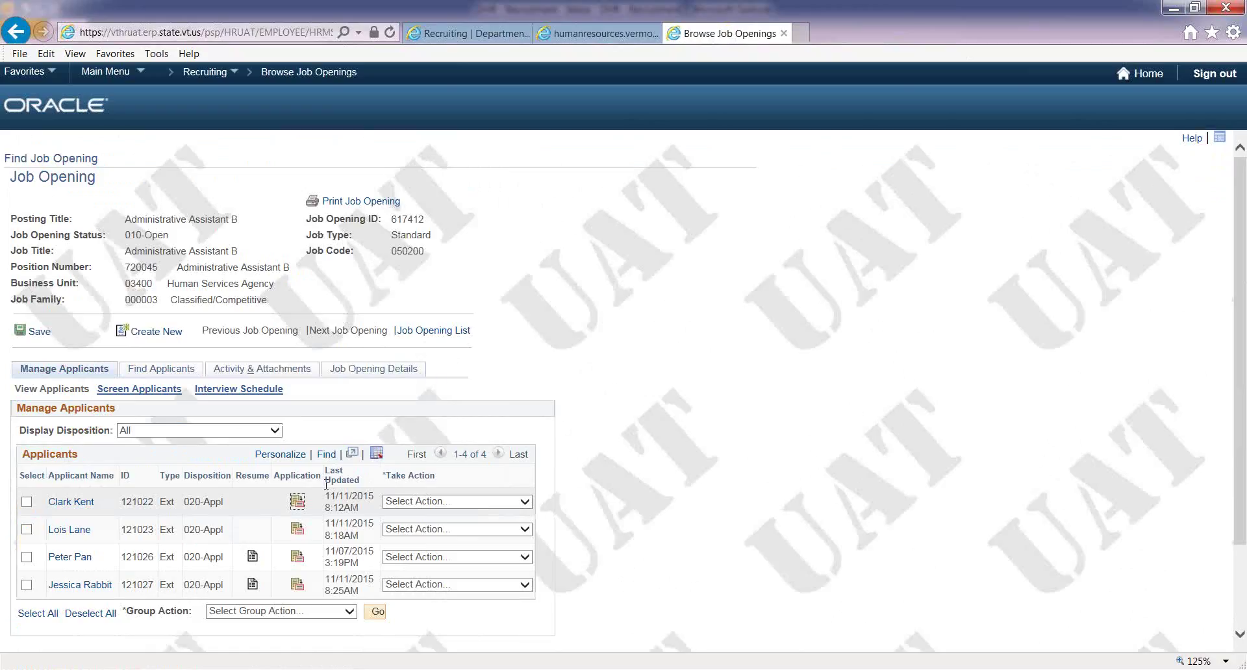
- View the second applicant's application details and close the profile
click(296, 530)
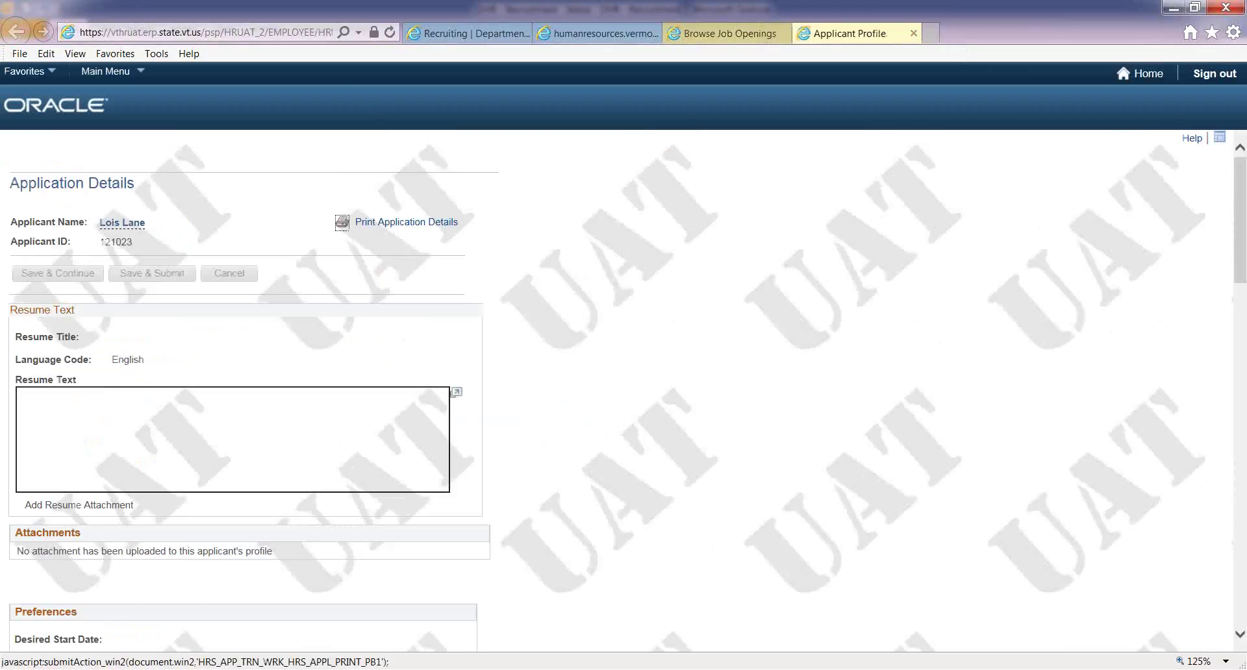
click(913, 33)
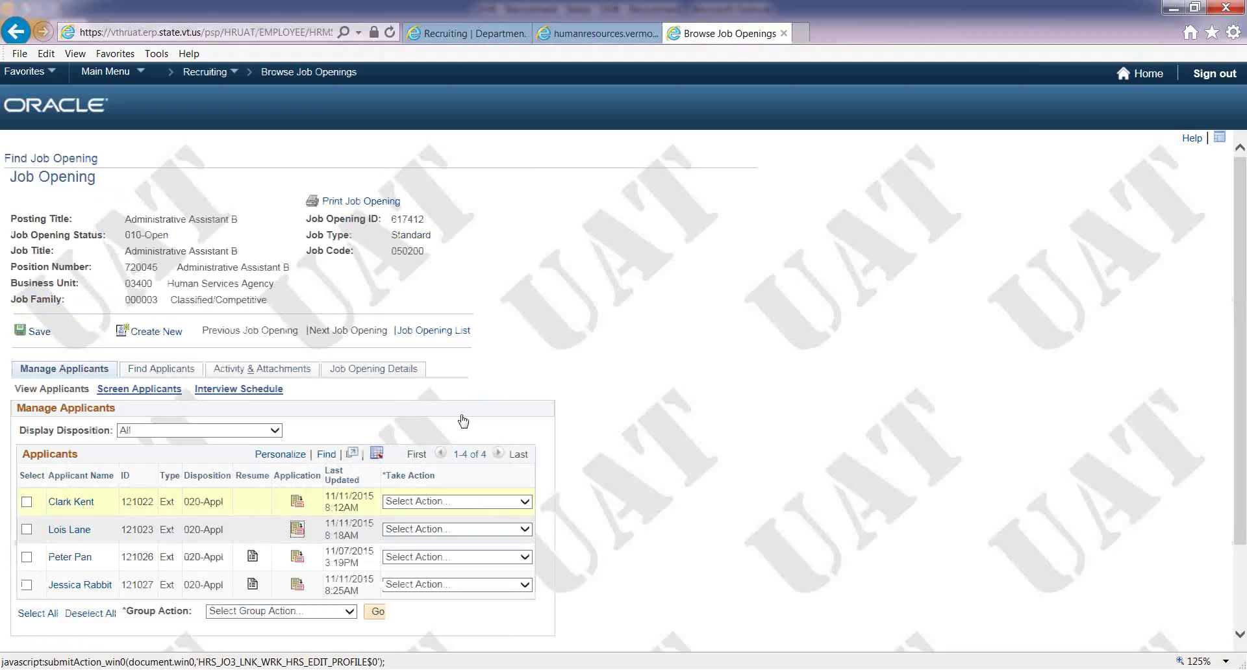
- View the fourth applicant's attached resume in Word without saving it, and close the document and its download page
click(253, 584)
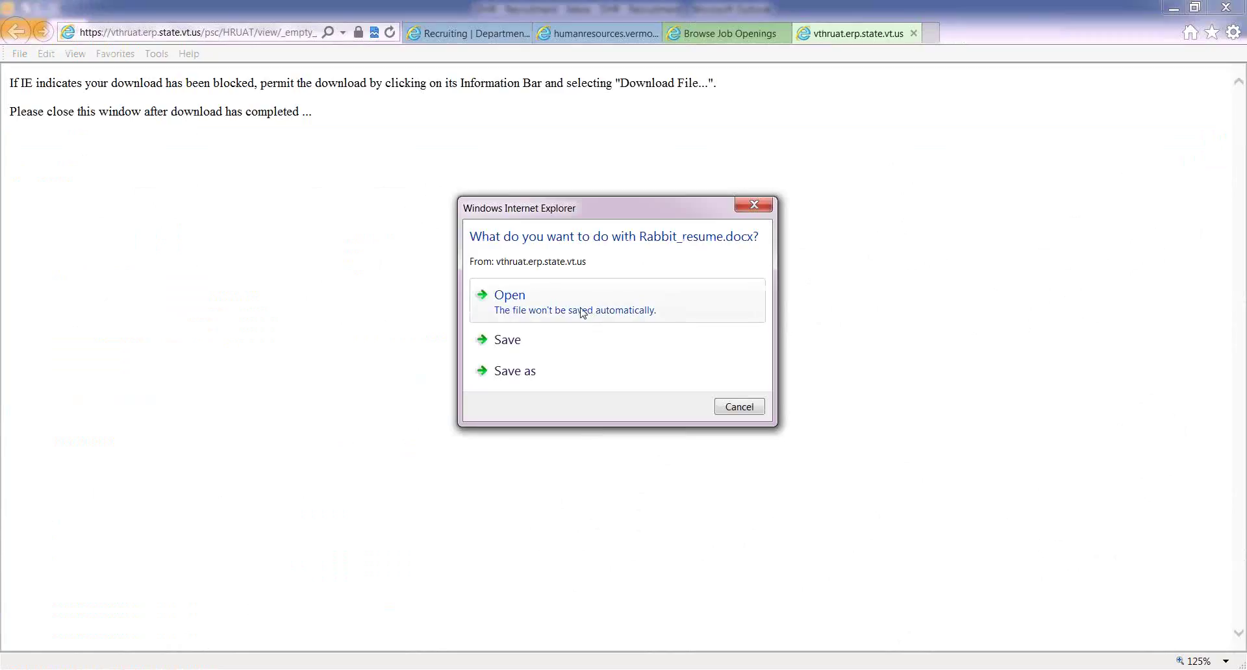
click(571, 302)
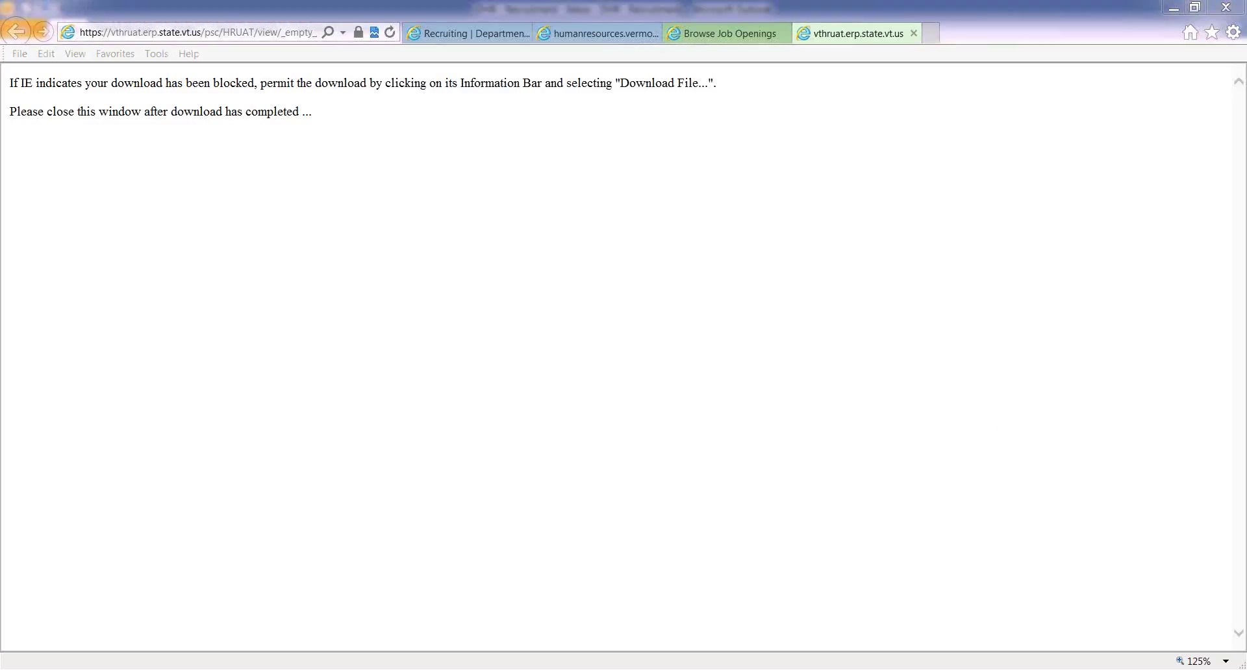
right_click(113, 669)
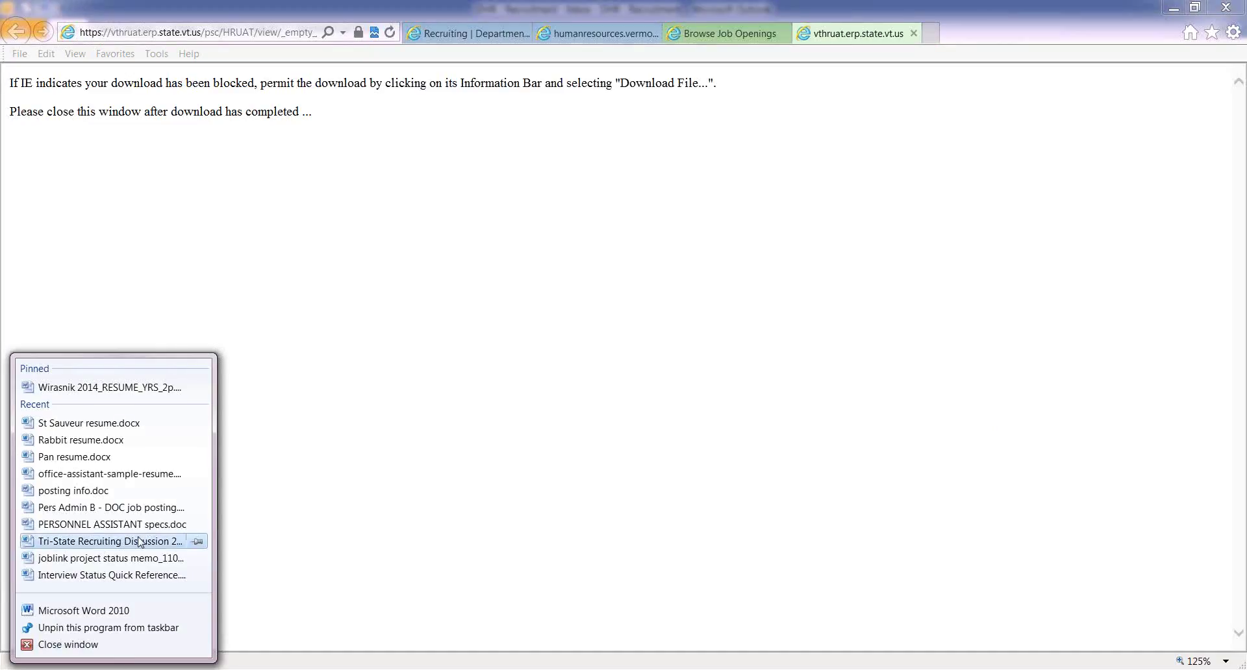
click(359, 454)
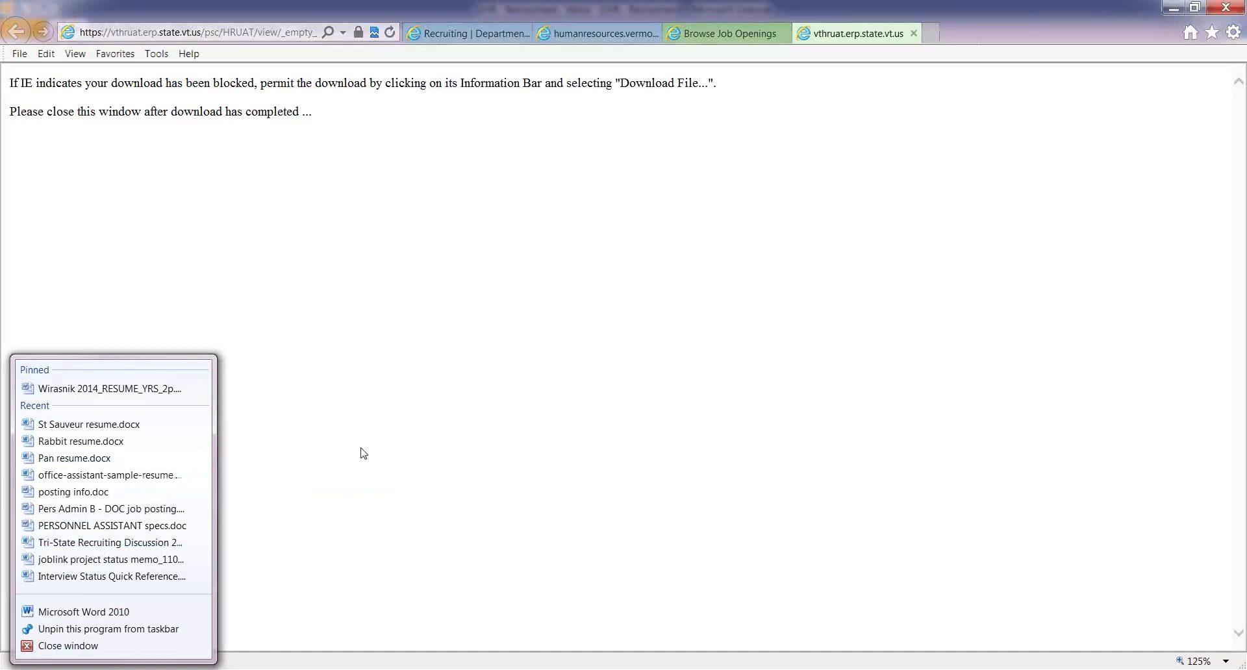
click(113, 669)
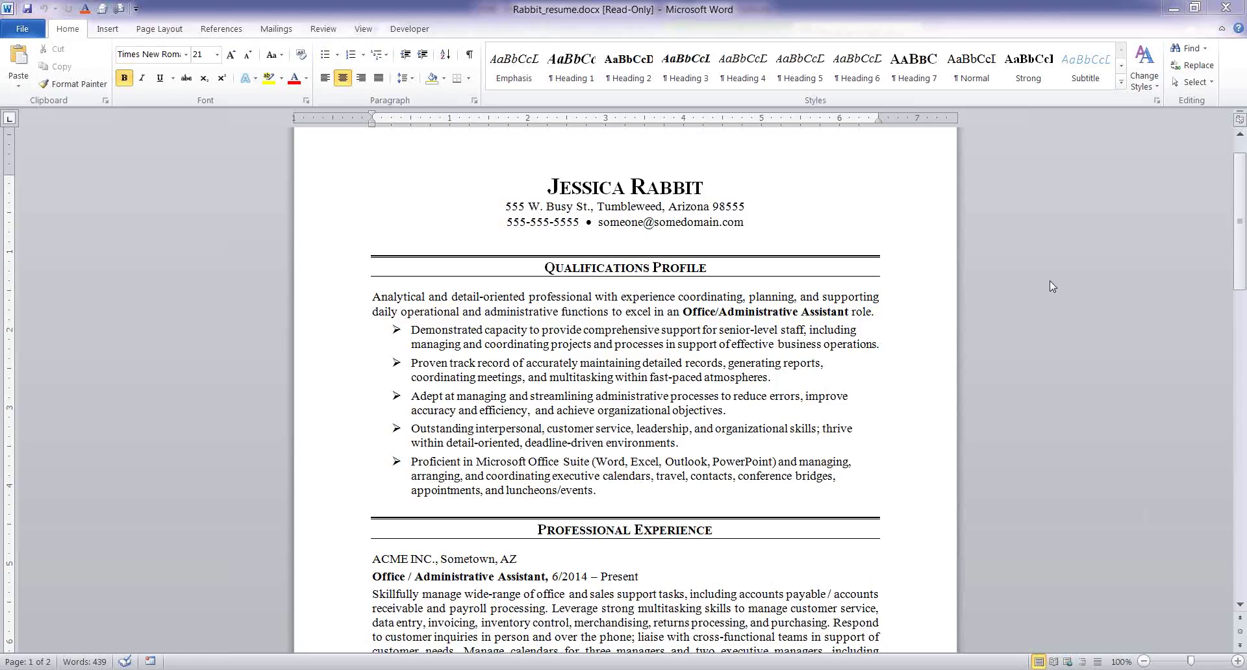
click(1224, 10)
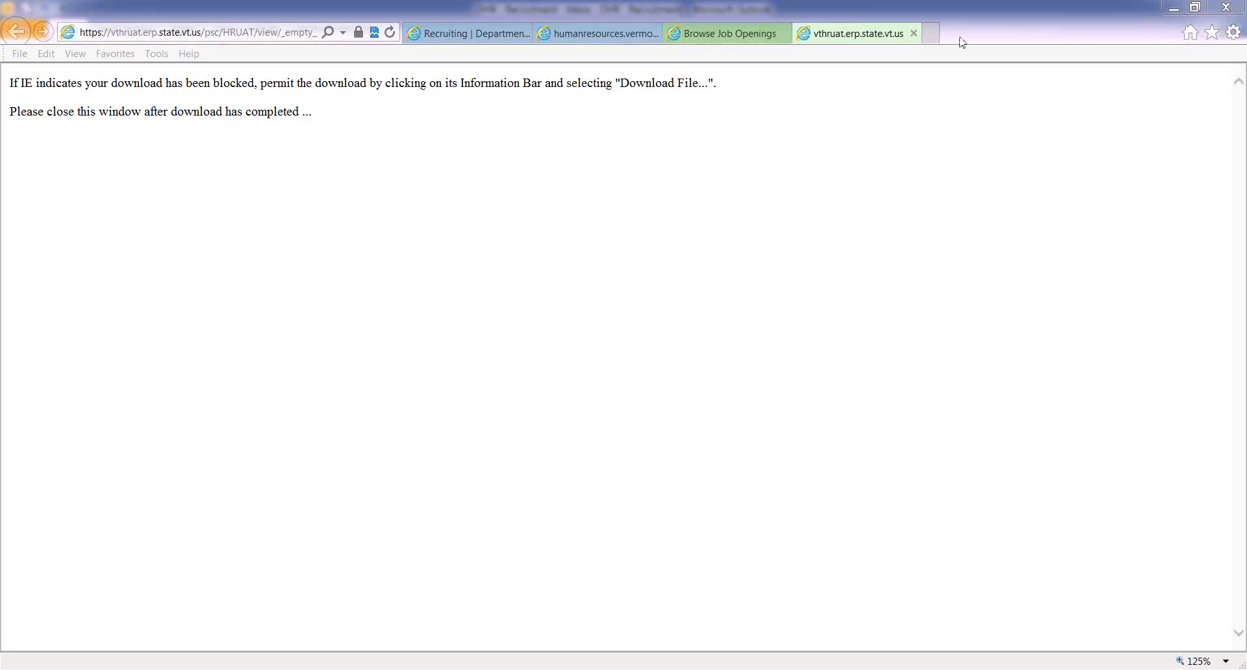
click(913, 33)
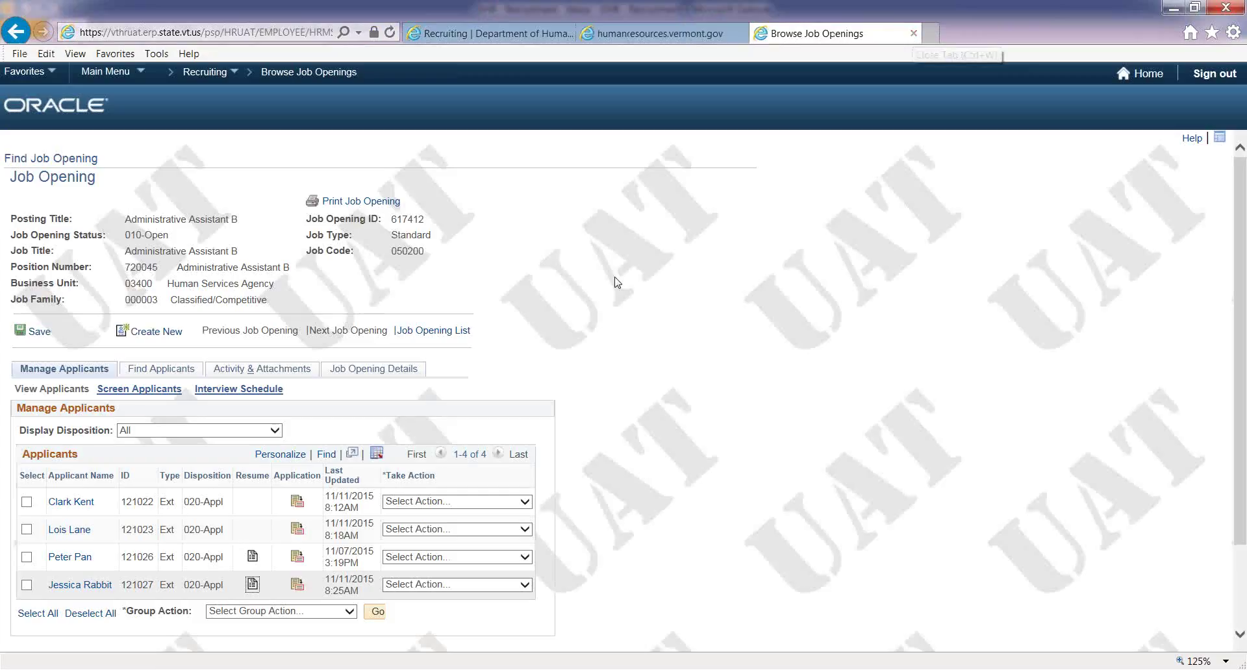
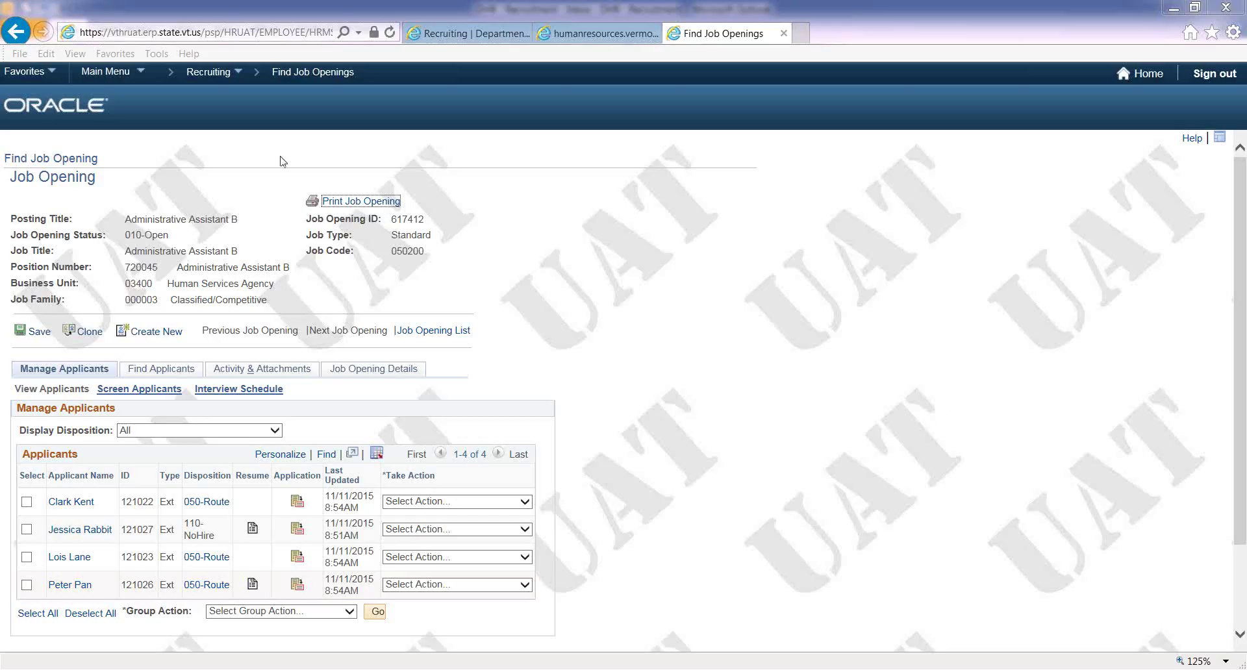
- Open the VT Detailed Application report from the Recruiting reports
click(209, 72)
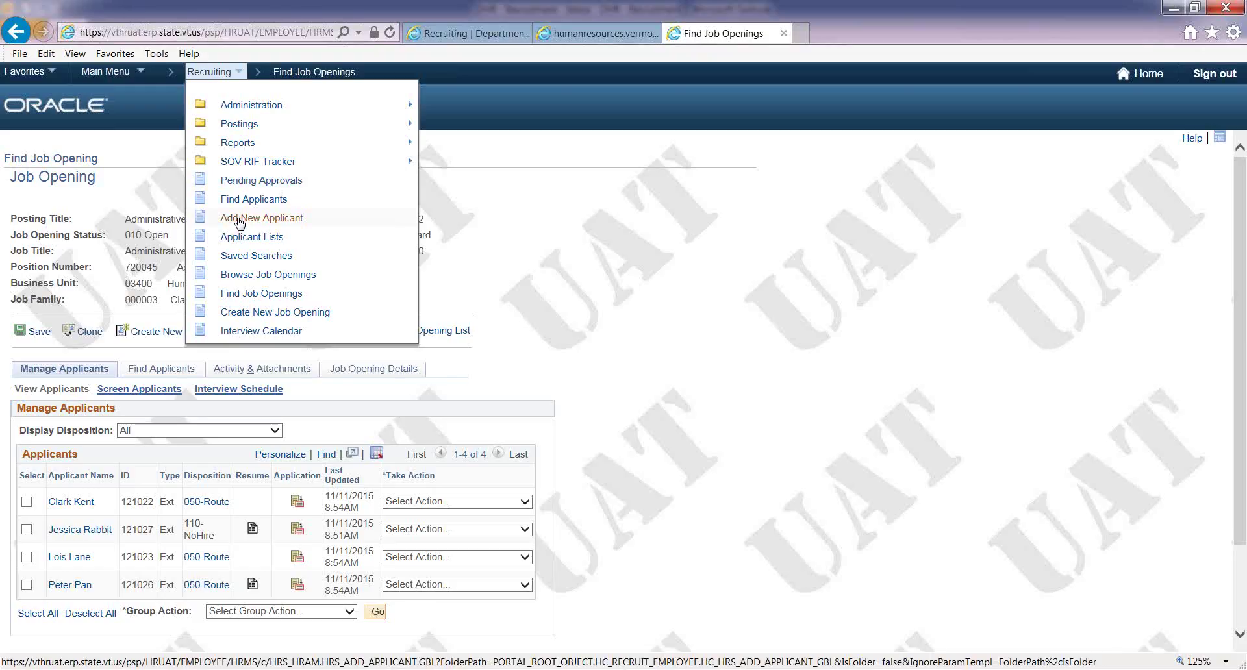
click(235, 143)
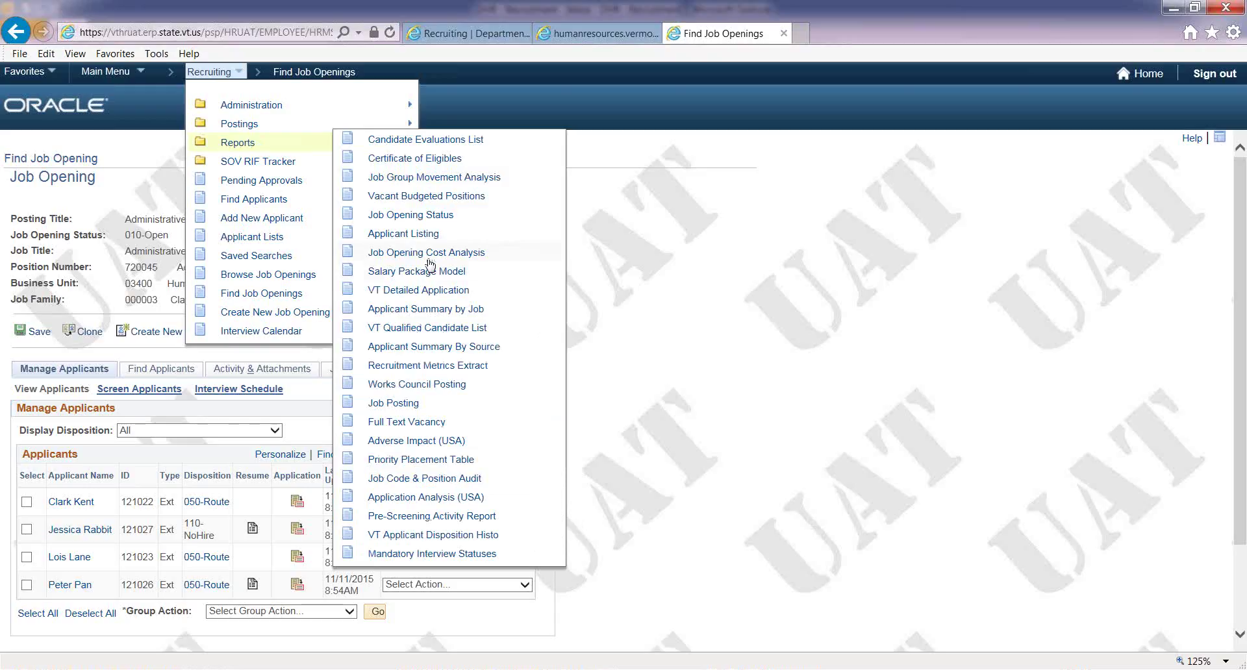
click(431, 294)
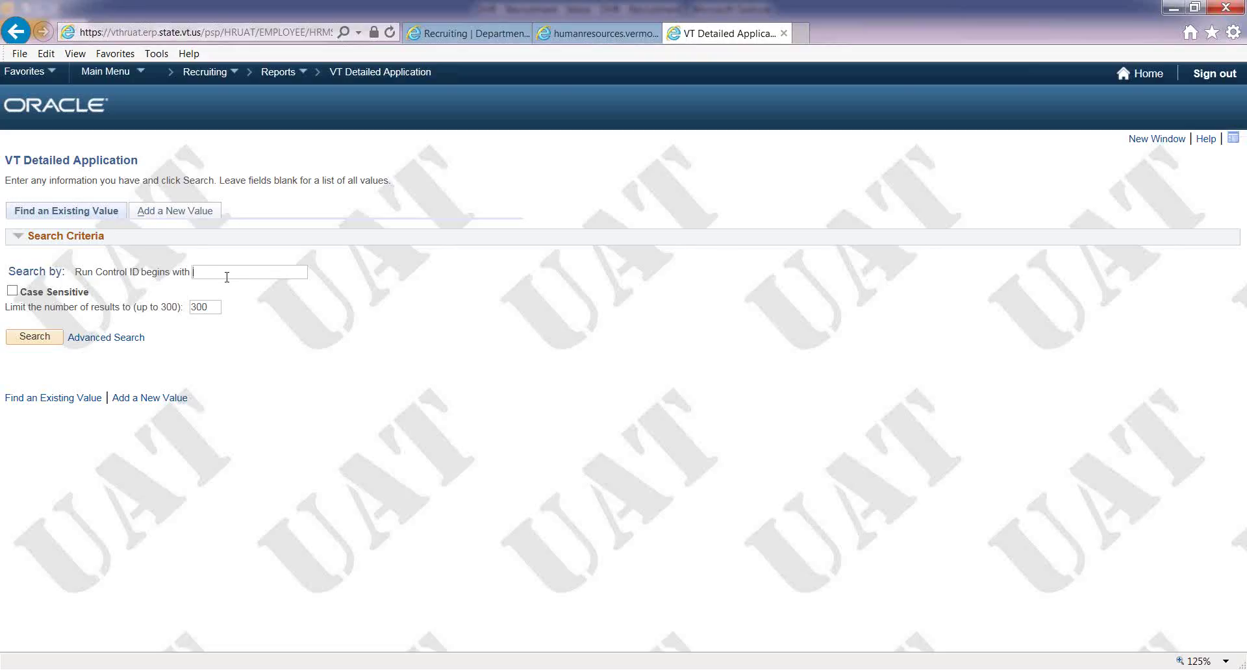
- Add a new run control for the report, using the requester's first name as its ID
click(179, 212)
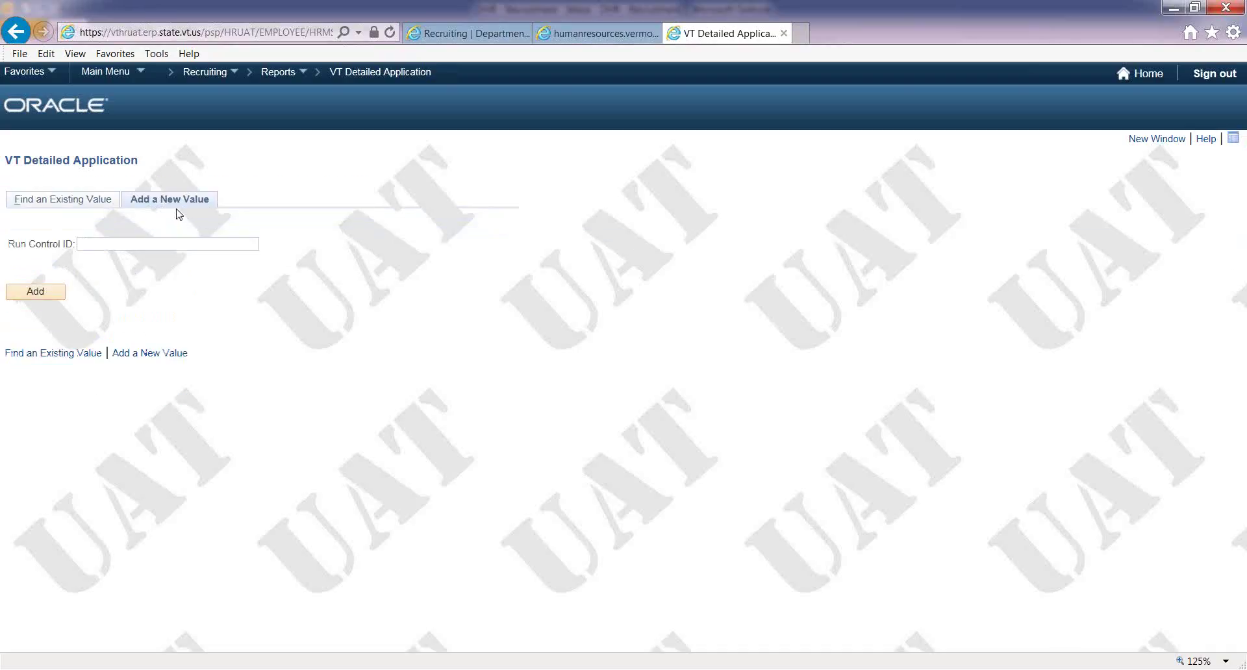
click(153, 244)
text(penny)
click(53, 297)
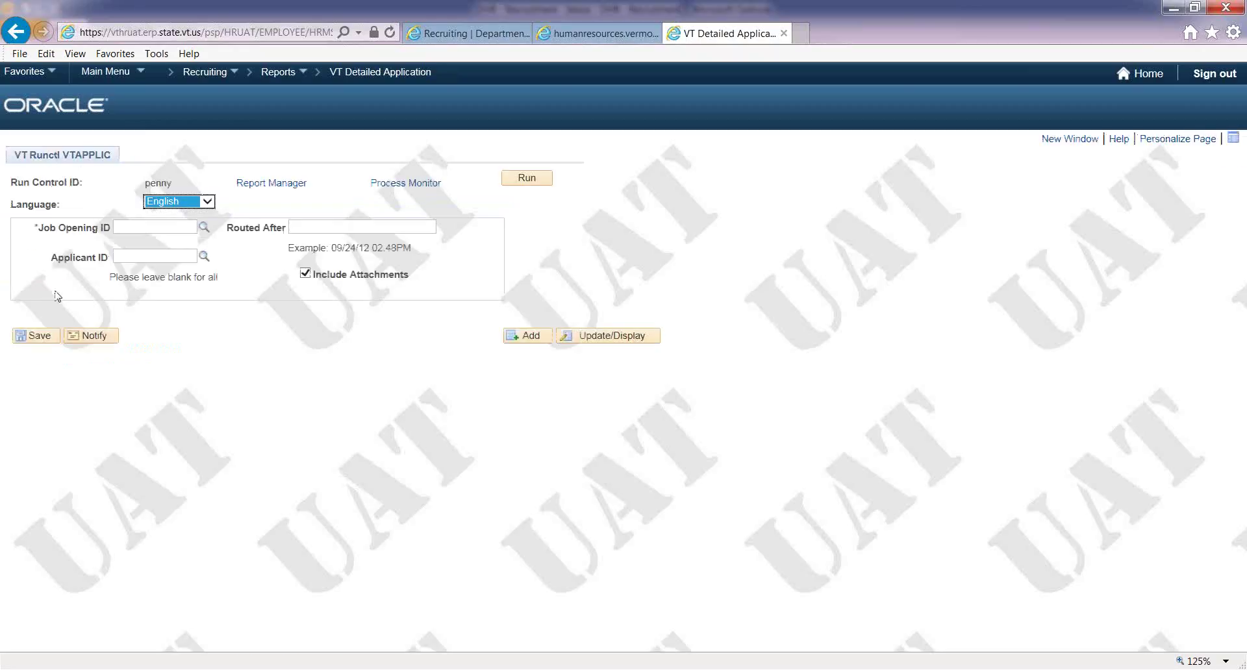
- Set the Job Opening ID to 617412 and request a run of the detailed application report
click(184, 226)
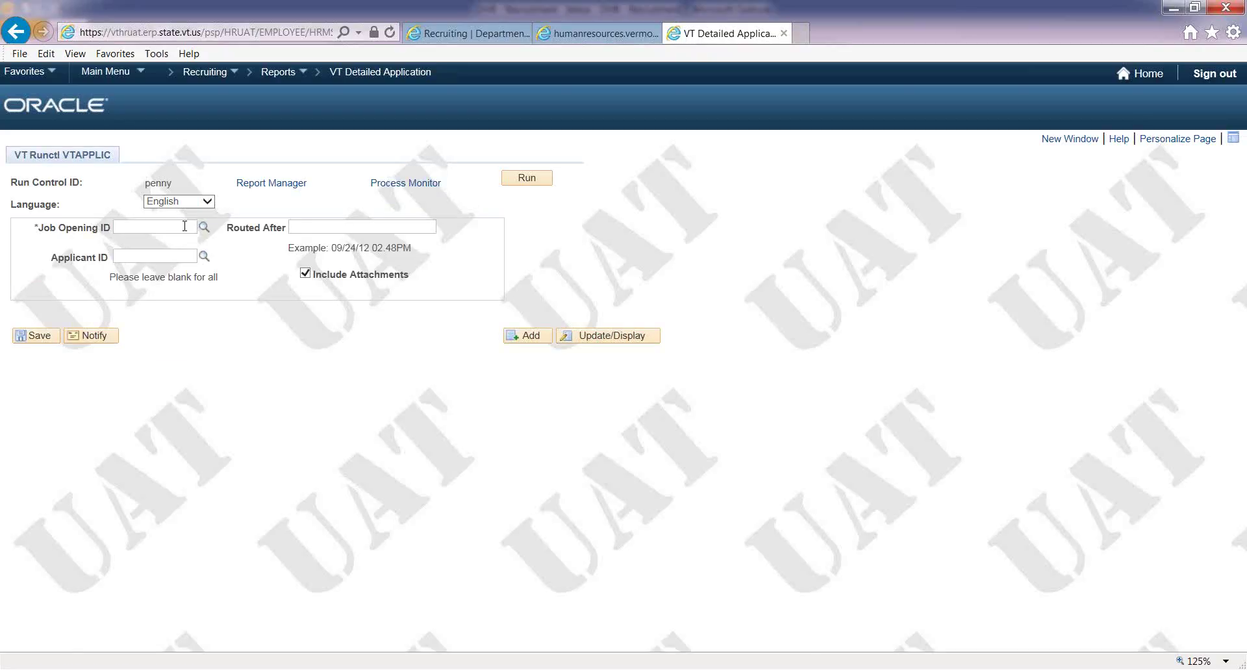
text(8)
text(17)
text(412)
click(532, 182)
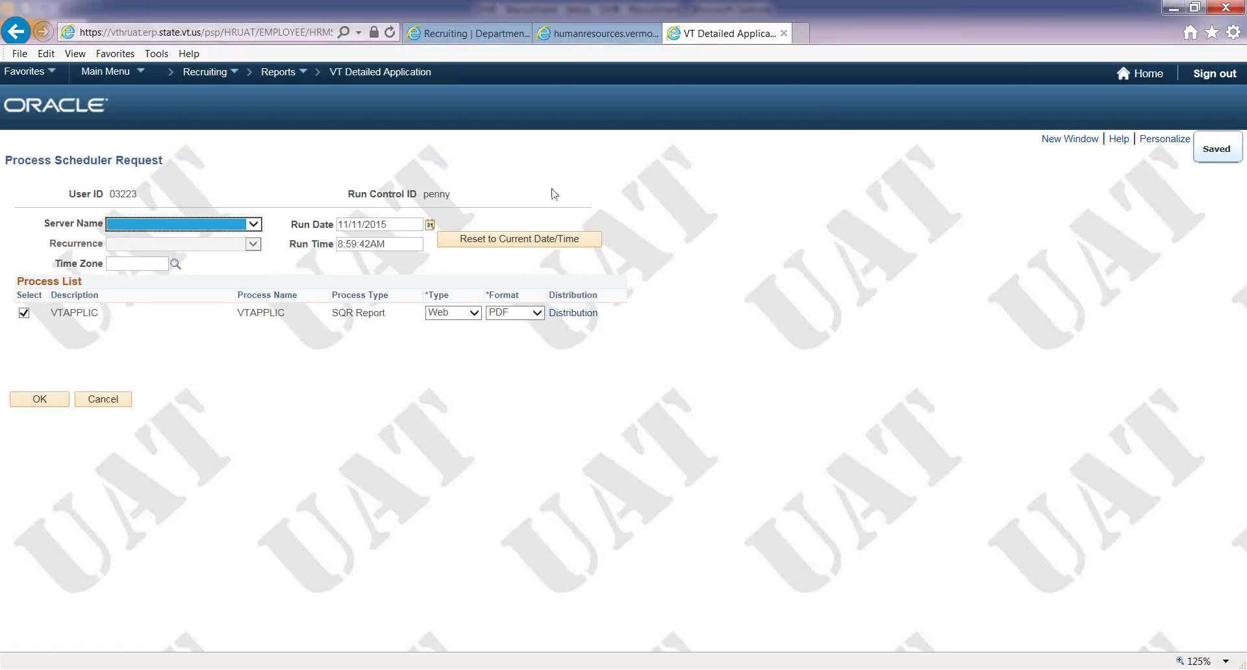
- Submit the VTAPPLIC report request as a web PDF and refresh the Process Monitor until its run is finished and posted
click(39, 401)
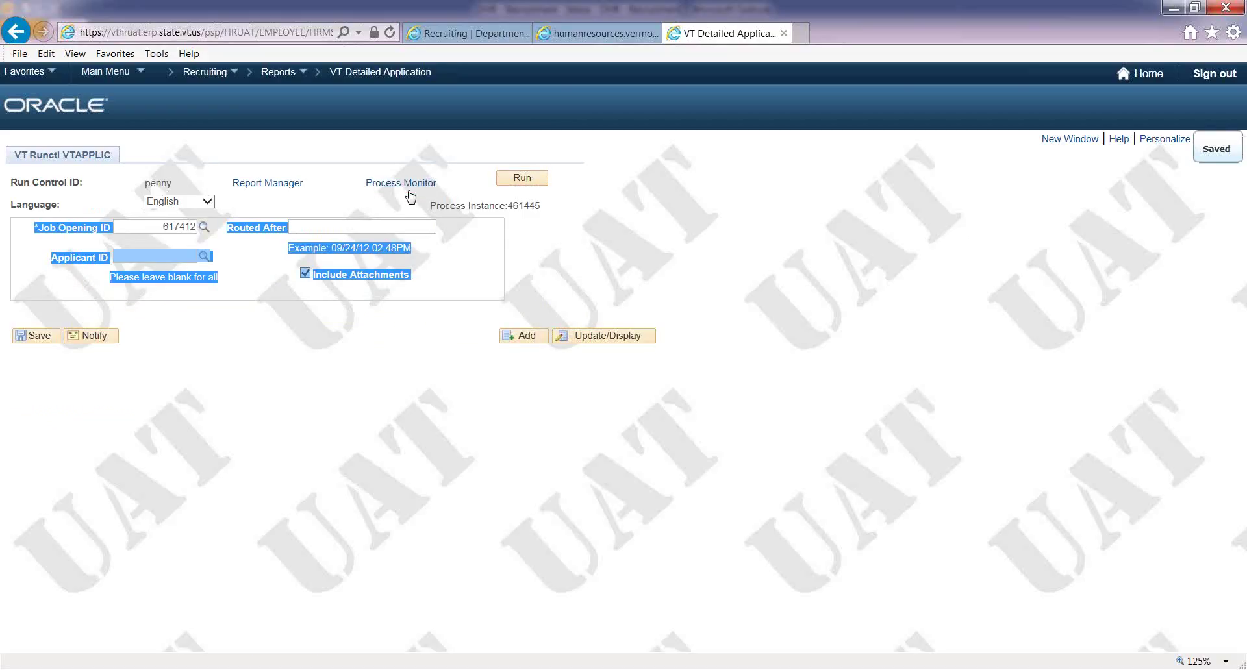
click(409, 184)
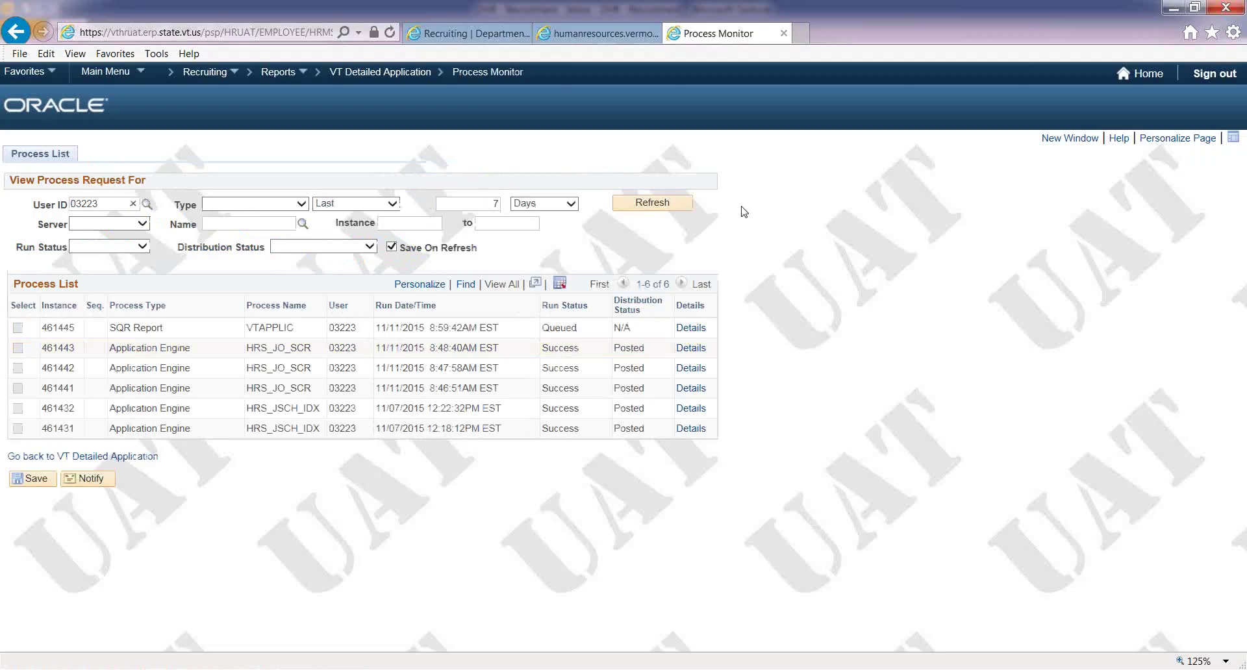
click(663, 206)
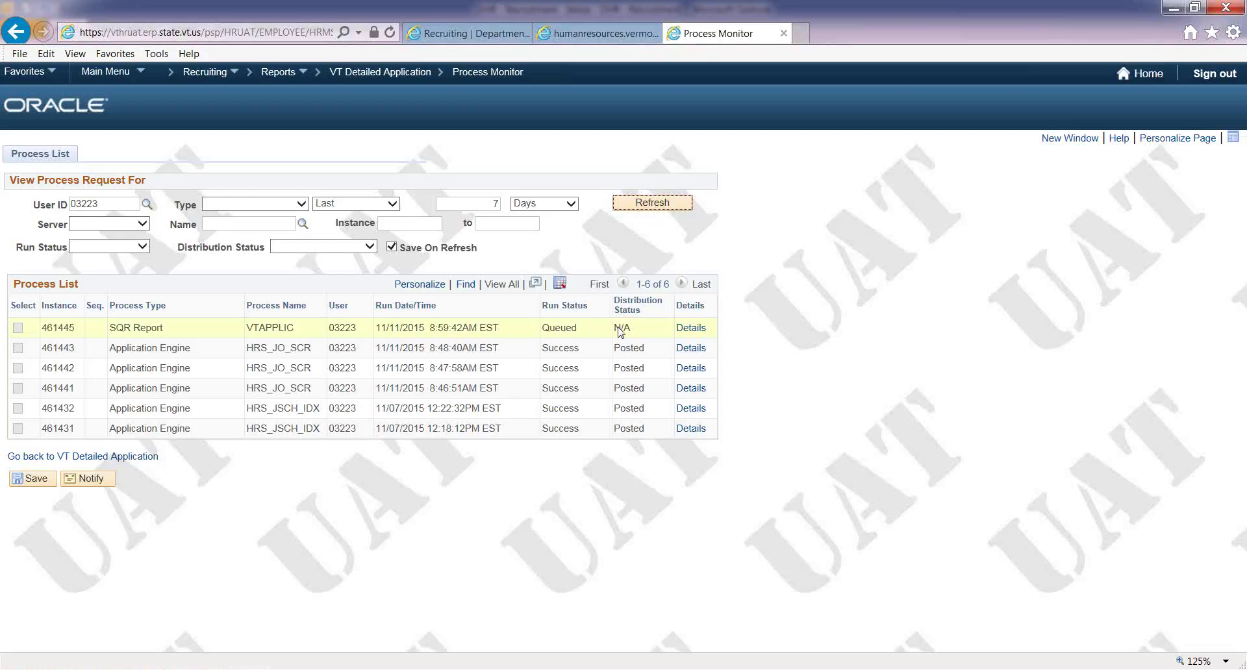
click(650, 204)
click(684, 207)
click(652, 203)
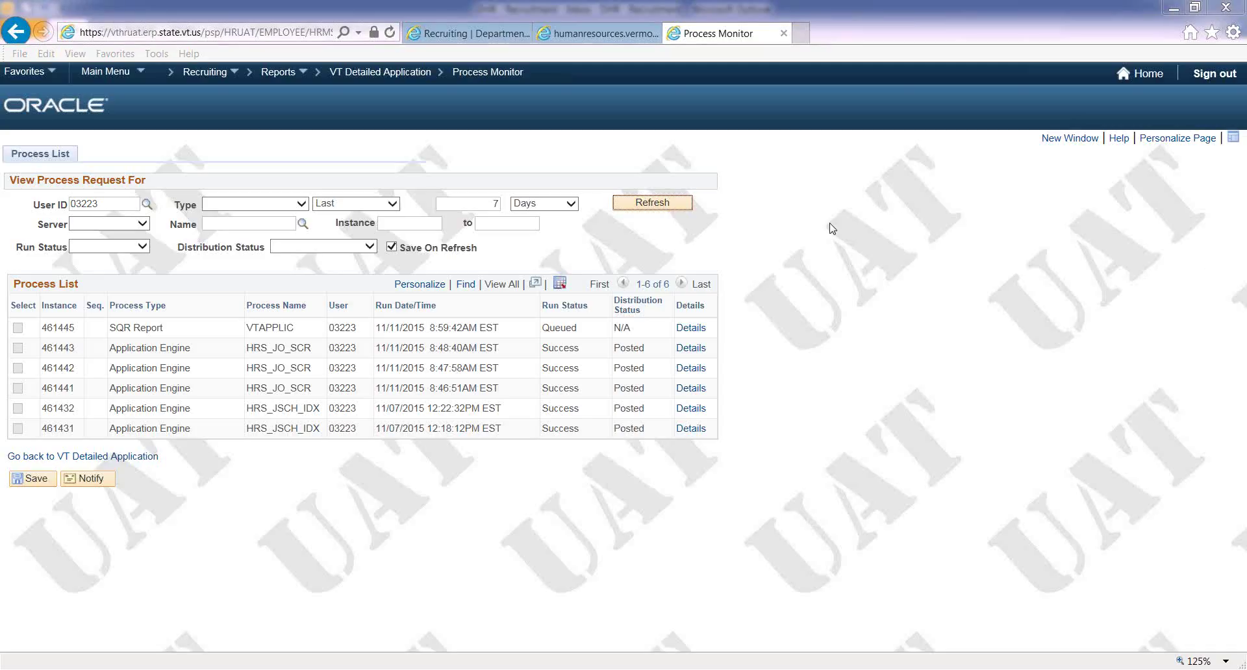
click(658, 204)
click(658, 204)
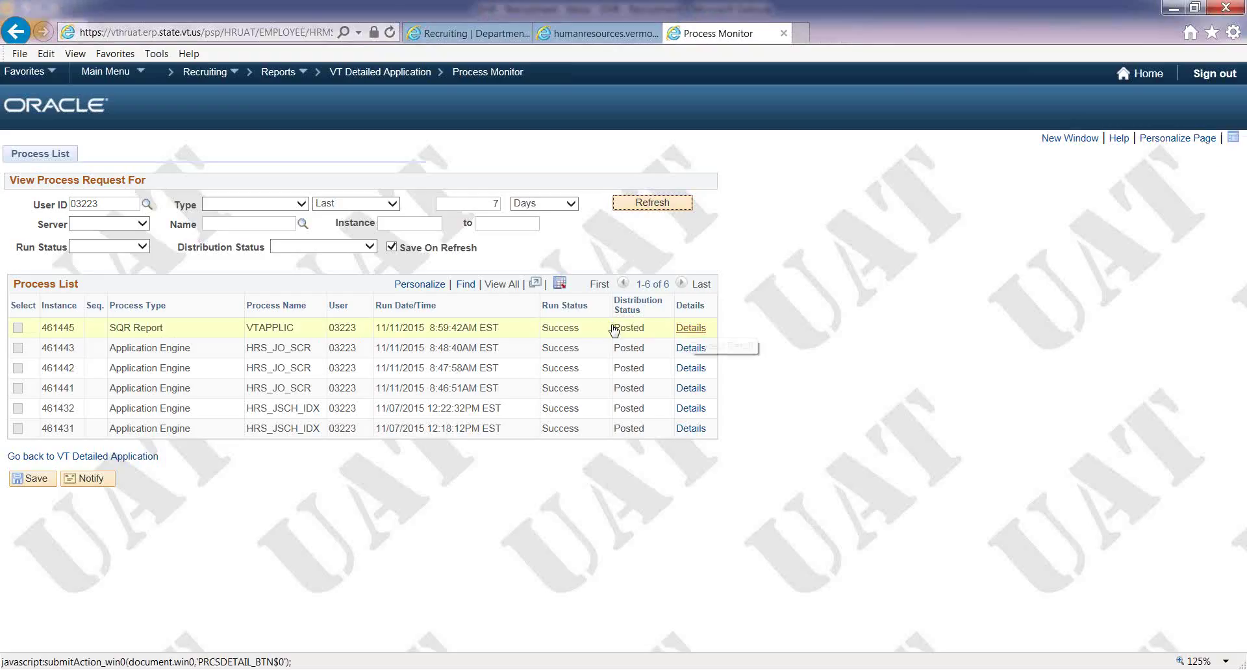
- Open vtapplic_461445.PDF from the log and trace files of the VTAPPLIC process and examine the detailed application
click(614, 330)
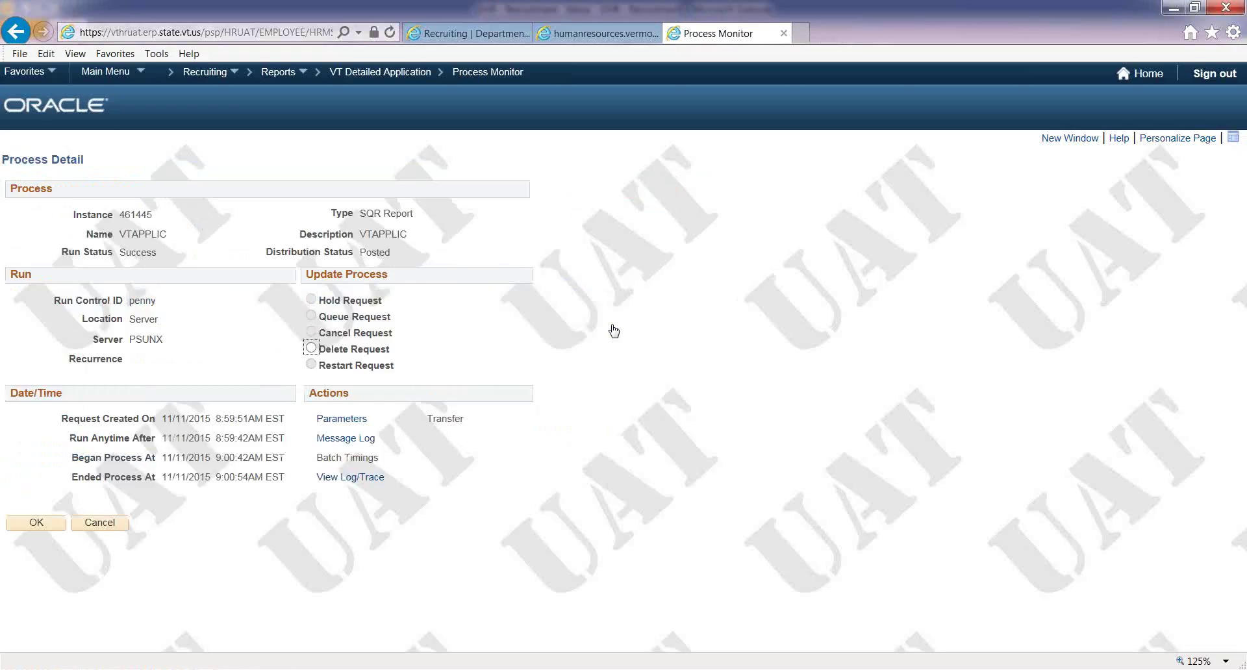
click(341, 482)
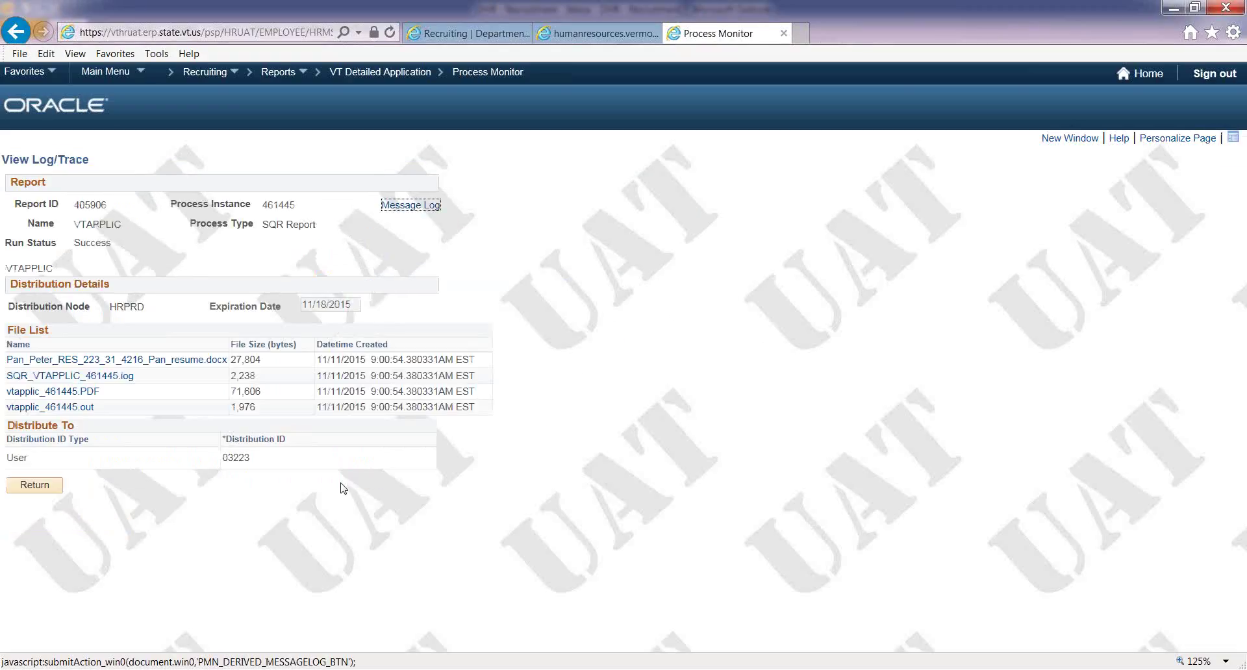
click(163, 391)
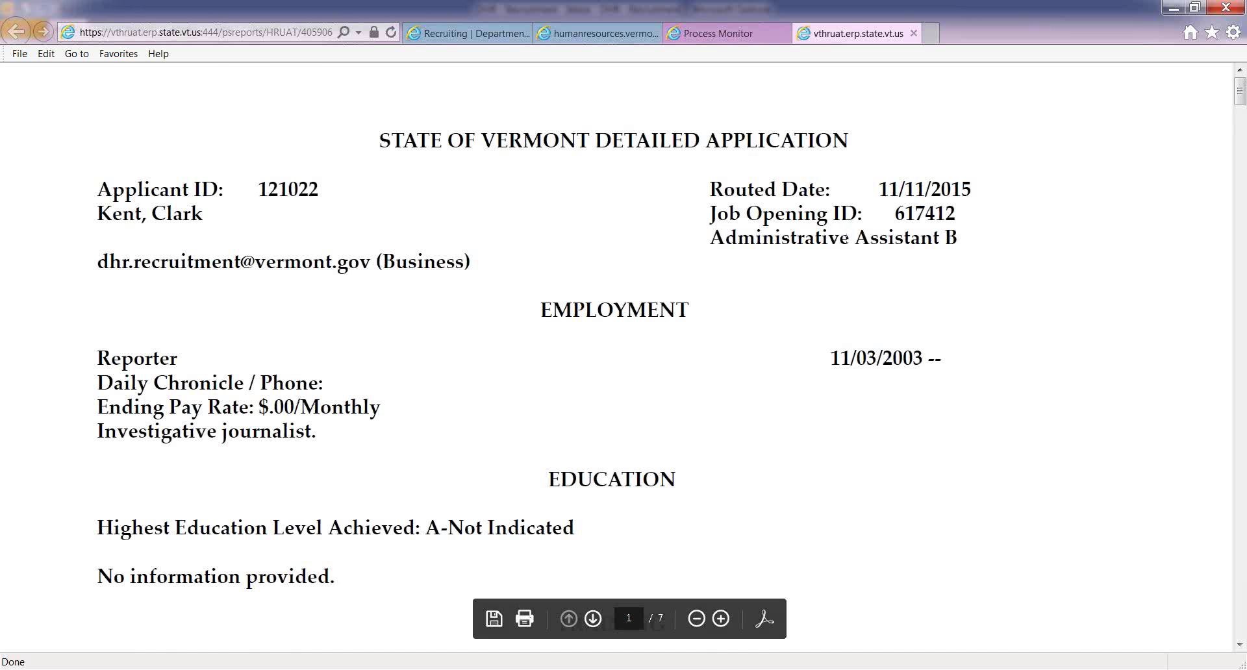
mouse_move(1241, 99)
mouse_down()
mouse_move(1241, 365)
mouse_move(1240, 91)
mouse_up()
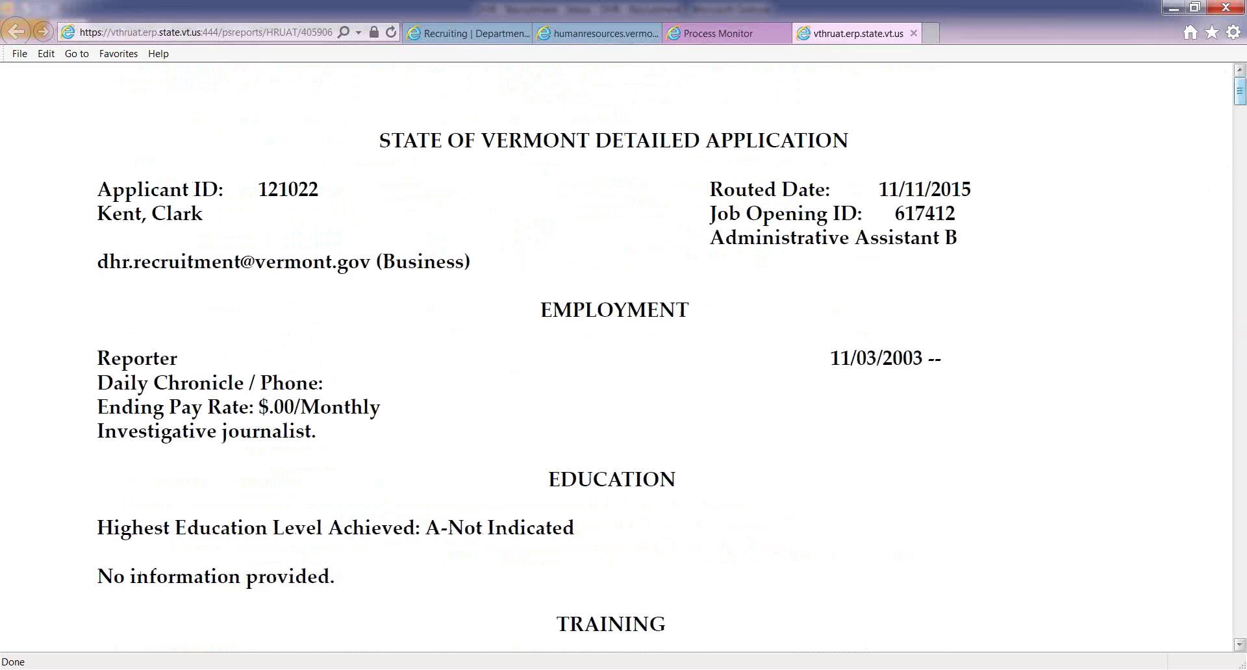
- Check the option for saving a copy of the report PDF, cancel without saving, and close the PDF
click(20, 53)
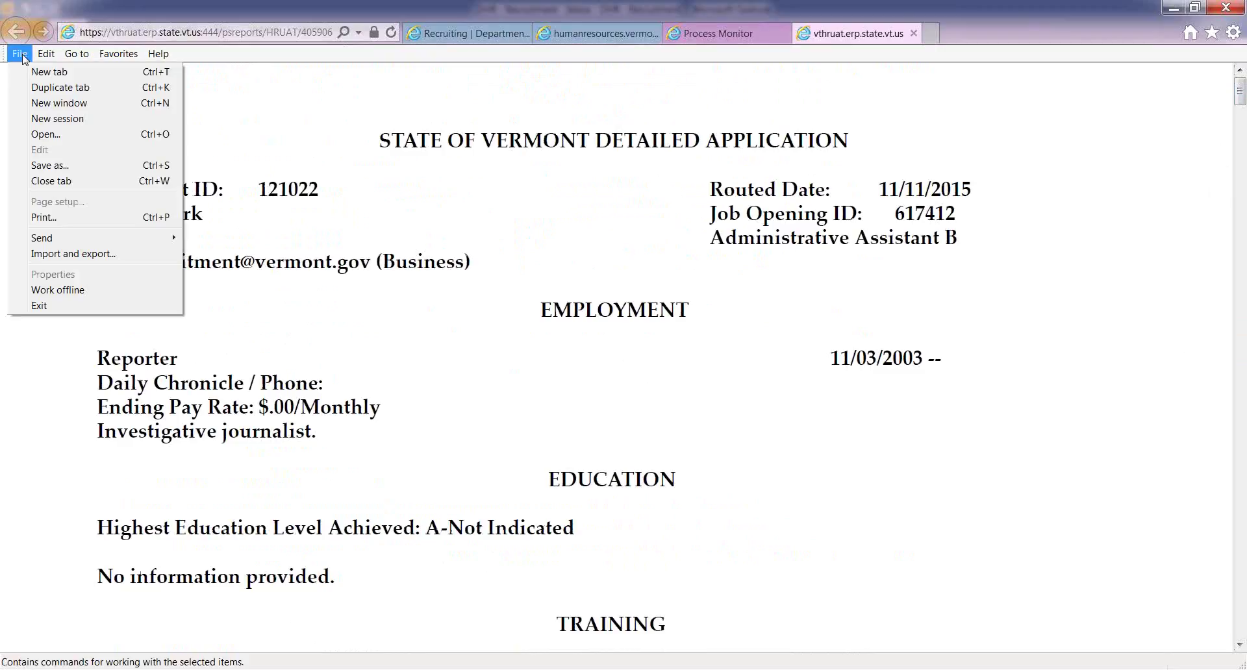
click(68, 168)
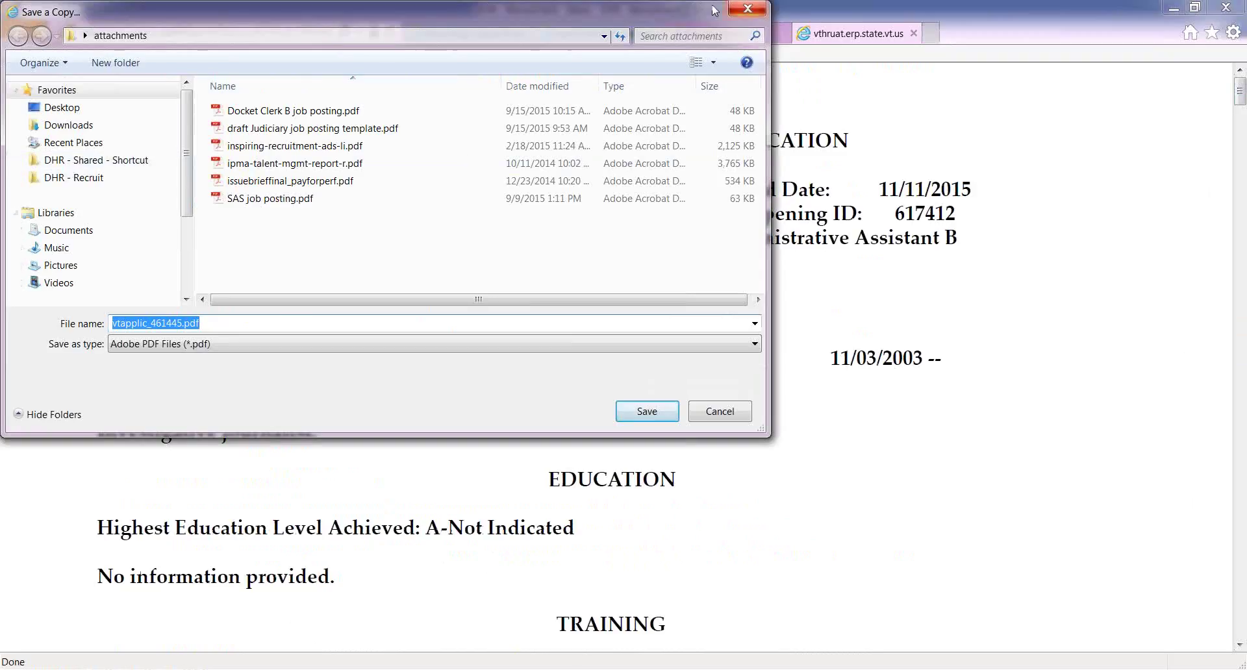
click(746, 11)
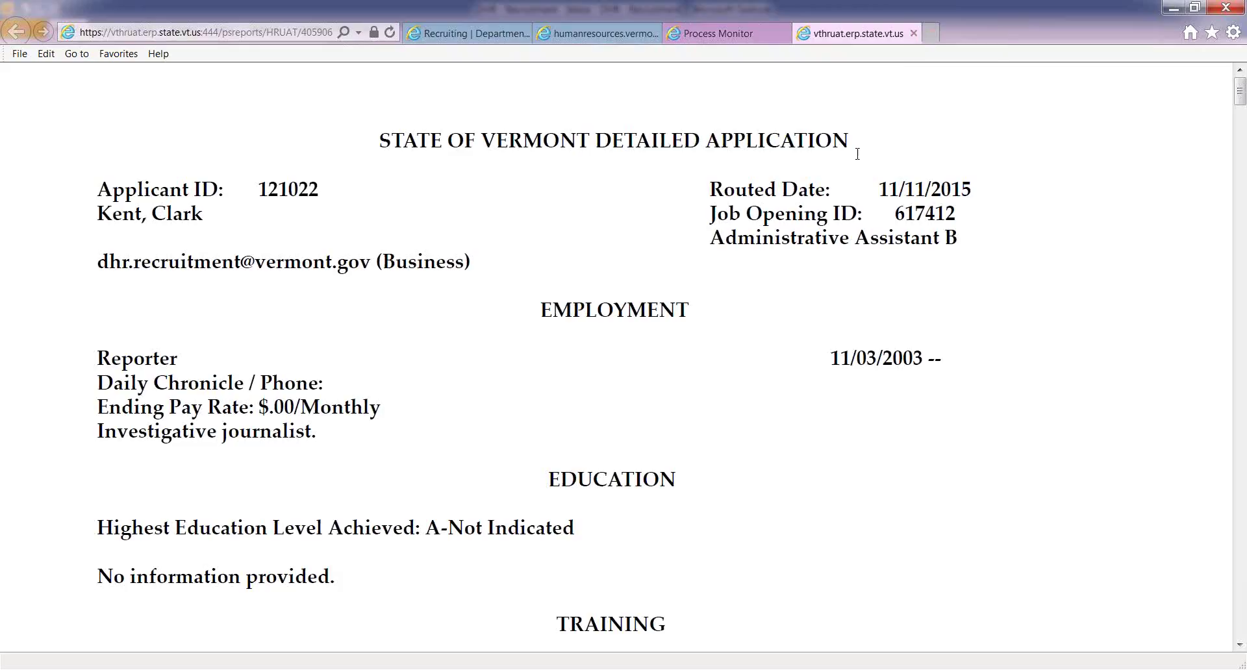
click(914, 33)
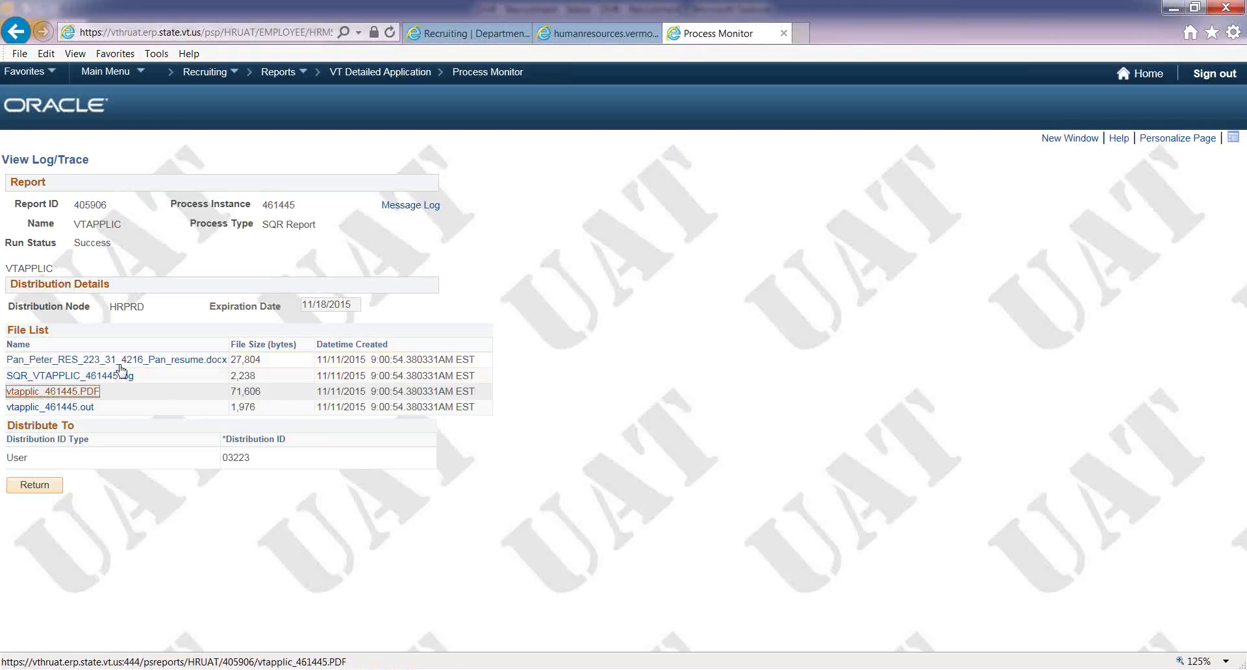
- View the applicant's resume document from the report's file list in Word without saving it, and close it
click(167, 361)
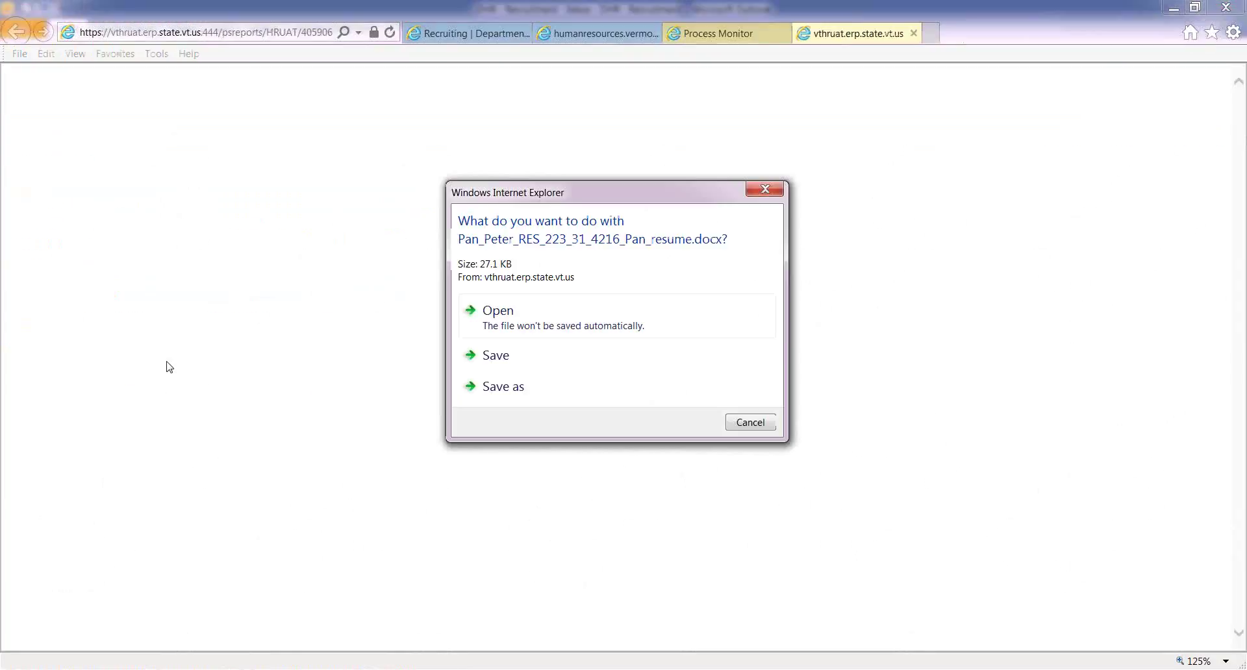
click(542, 329)
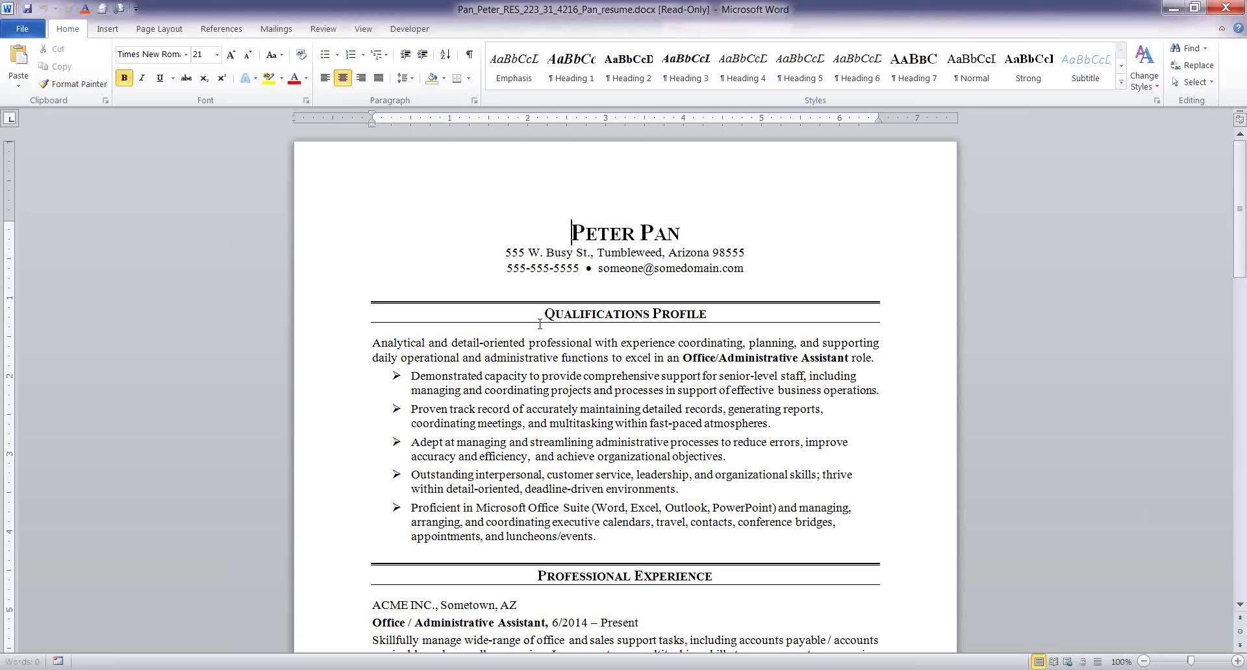
click(22, 29)
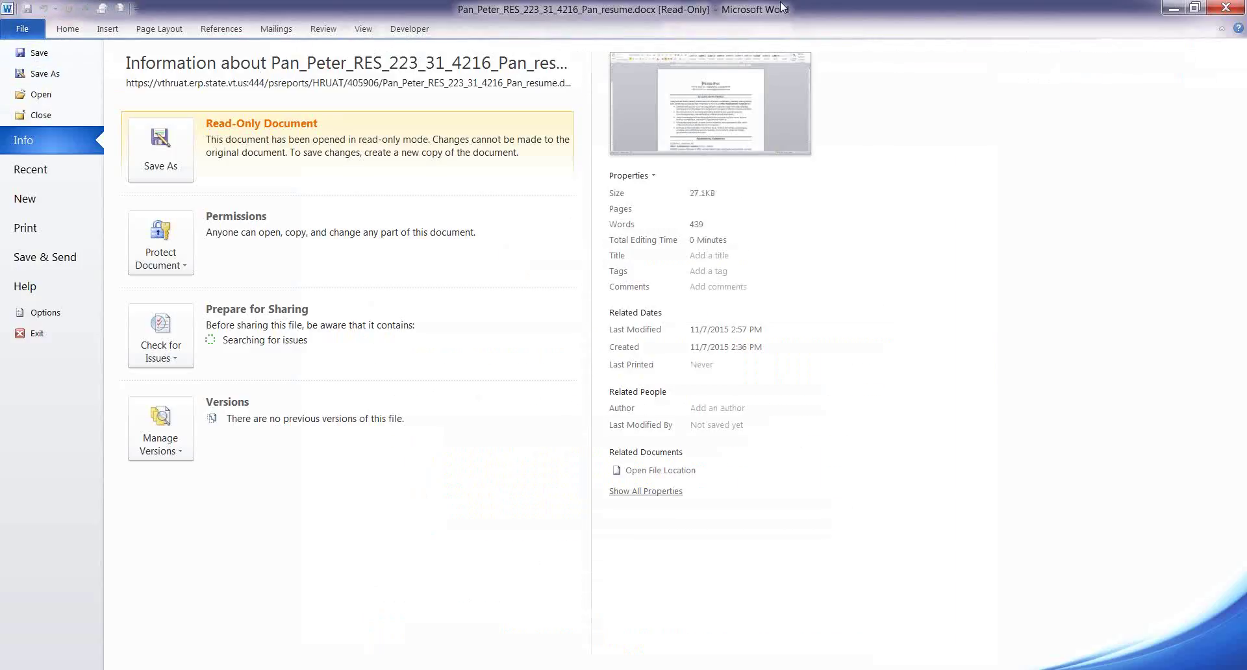
key(Escape)
click(1226, 8)
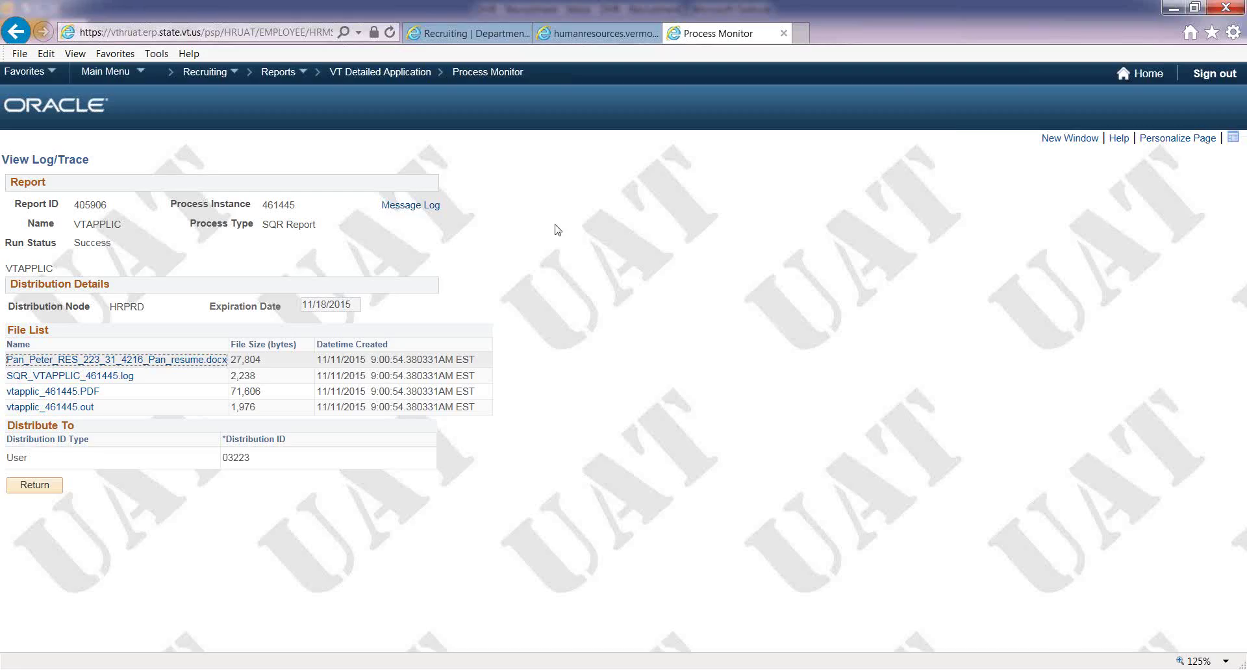
- Leave the log and process details and go back to the VT Detailed Application run control
click(26, 487)
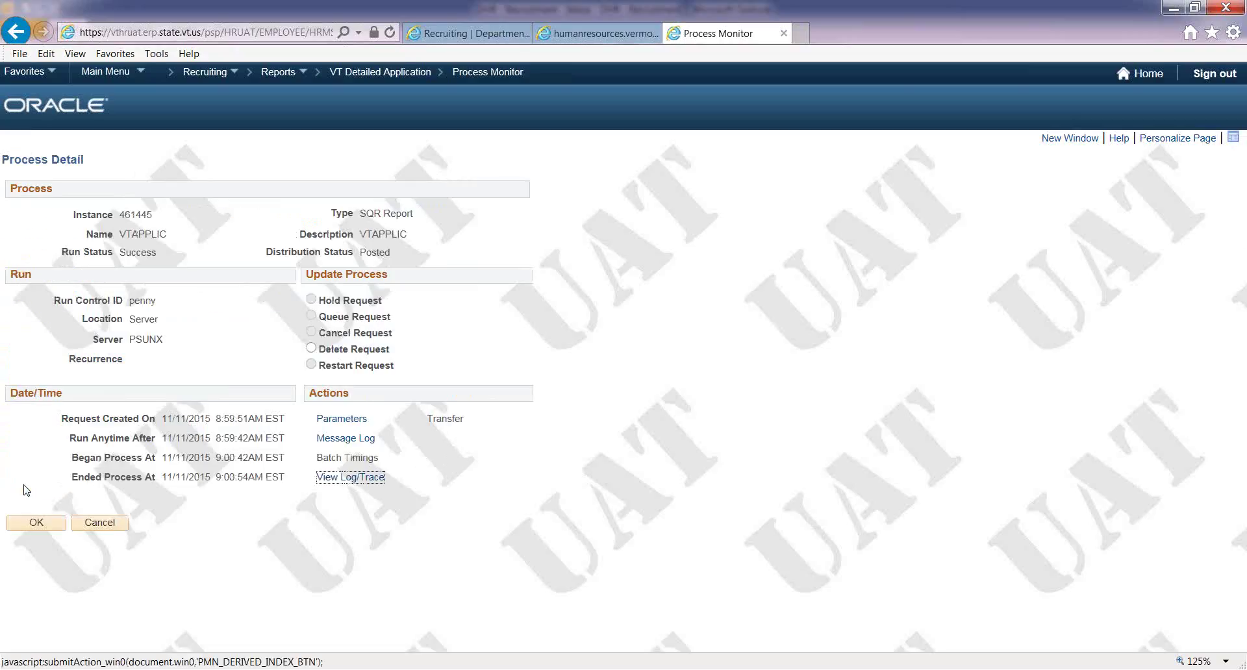
click(36, 523)
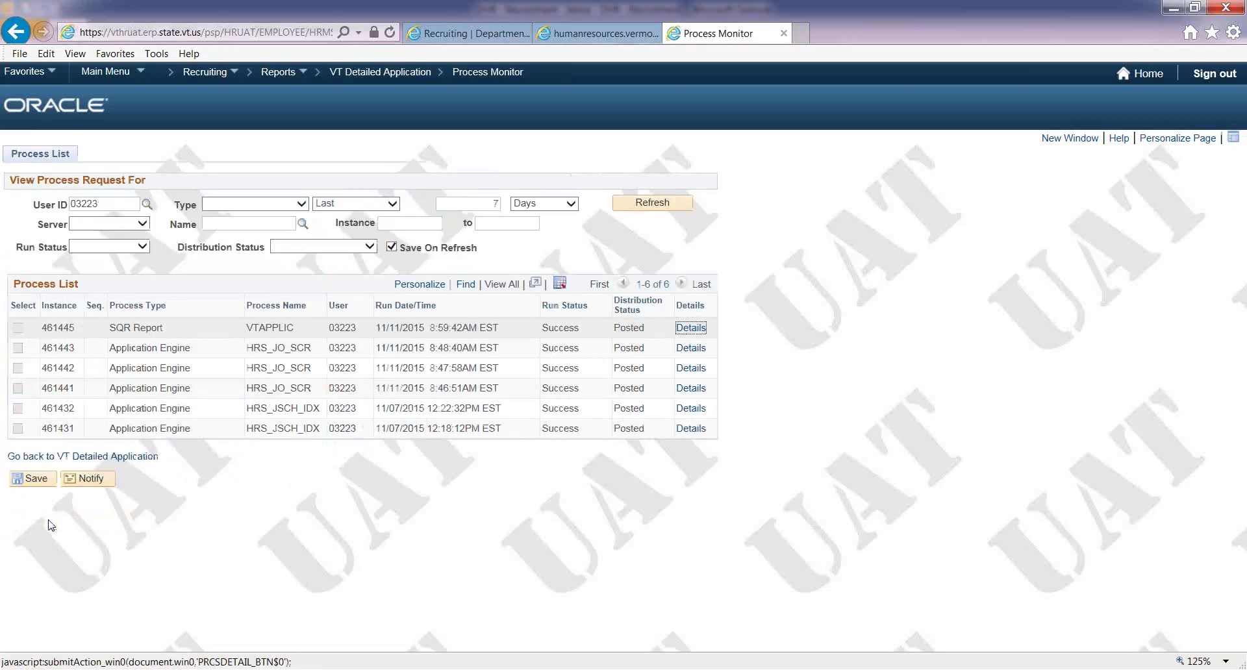
click(117, 457)
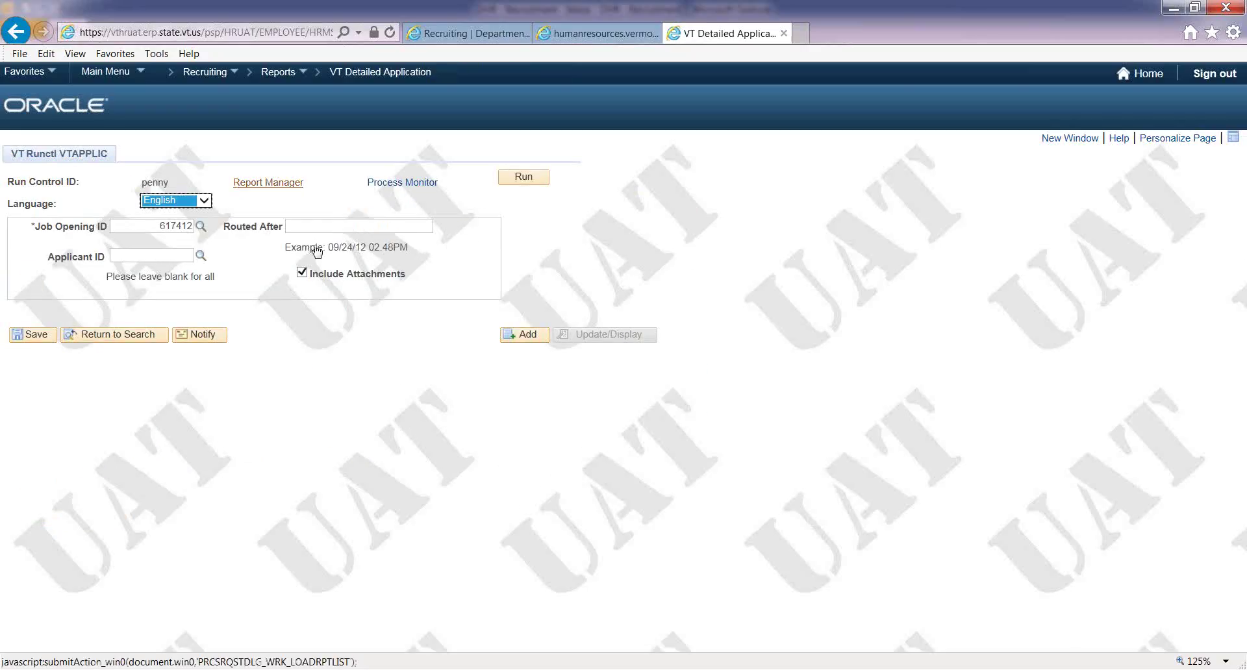
- Run the VT Qualified Candidate List report from the Recruiting reports and bring up its entry in the Process Monitor
click(217, 76)
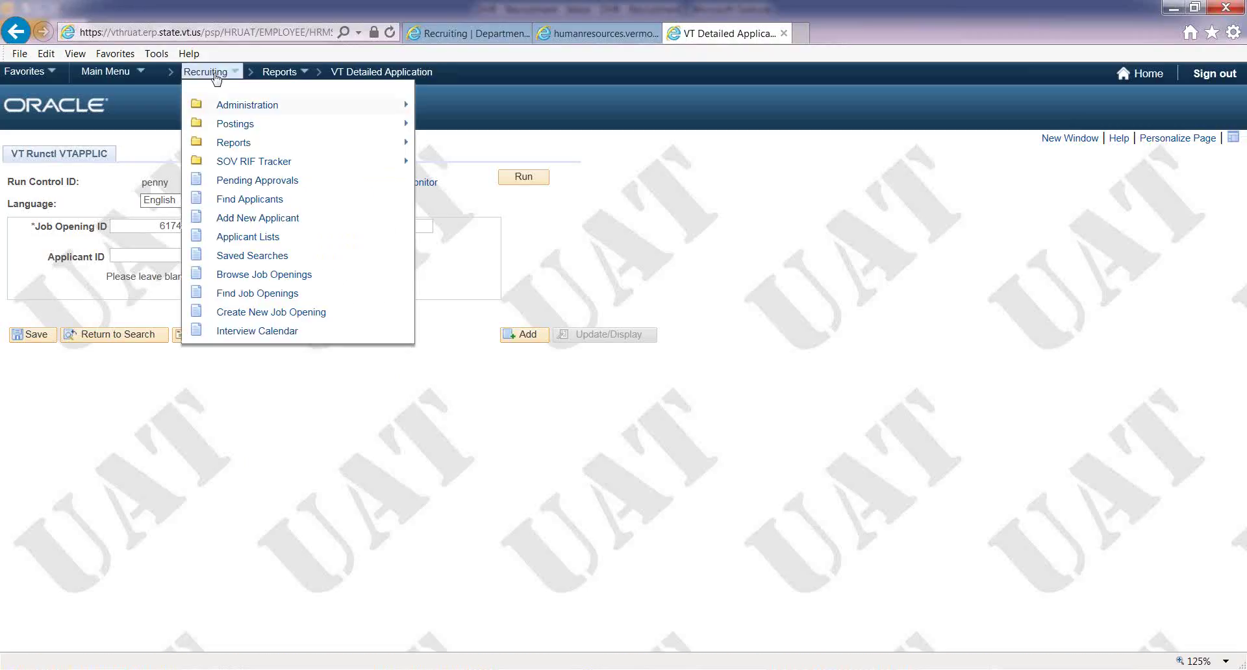
click(281, 72)
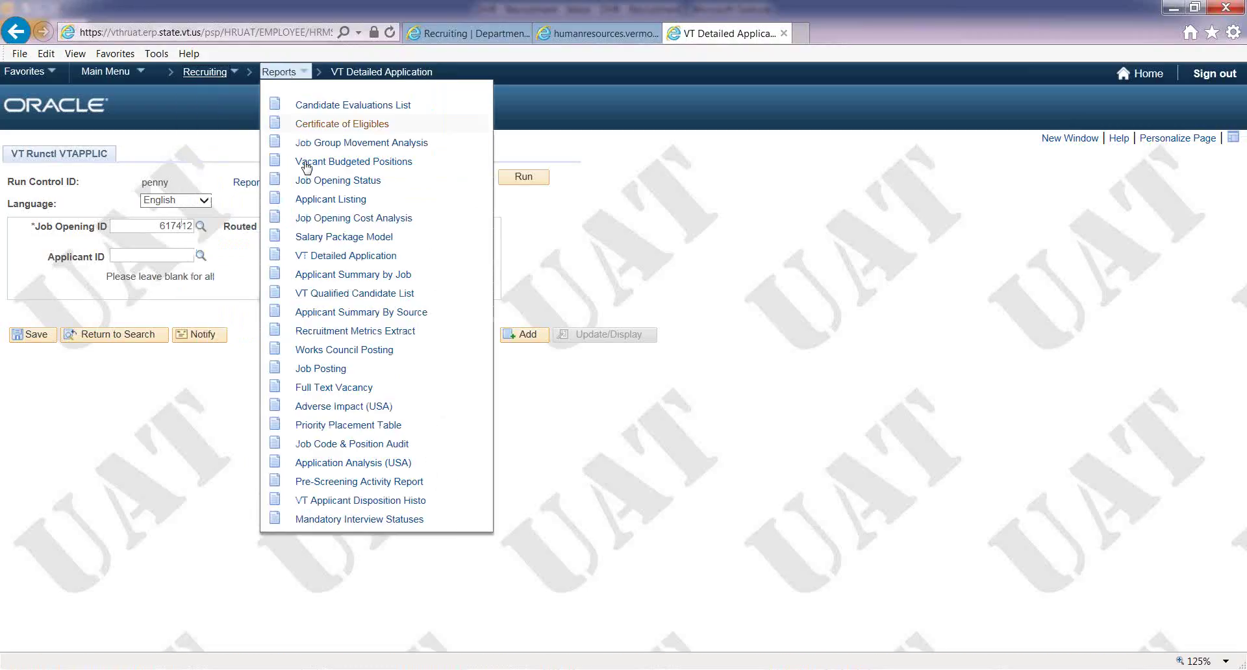
key(Return)
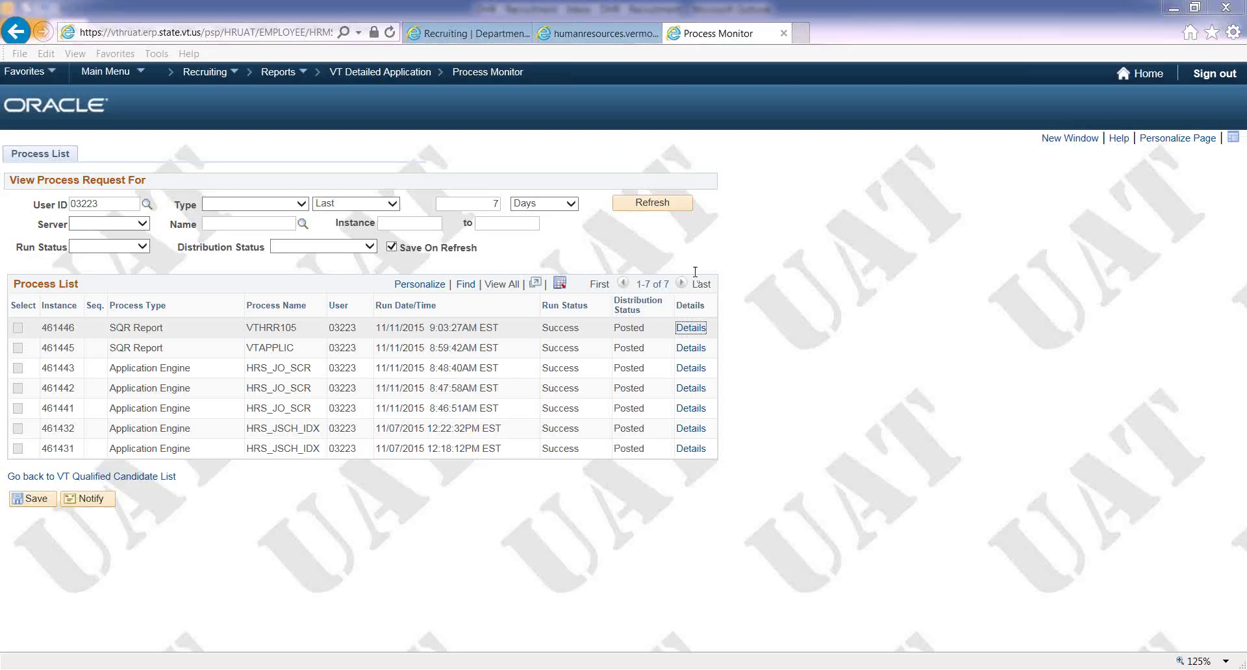
- Open vthrr105_461446.PDF from the log and trace files of the VTHRR105 process
click(691, 329)
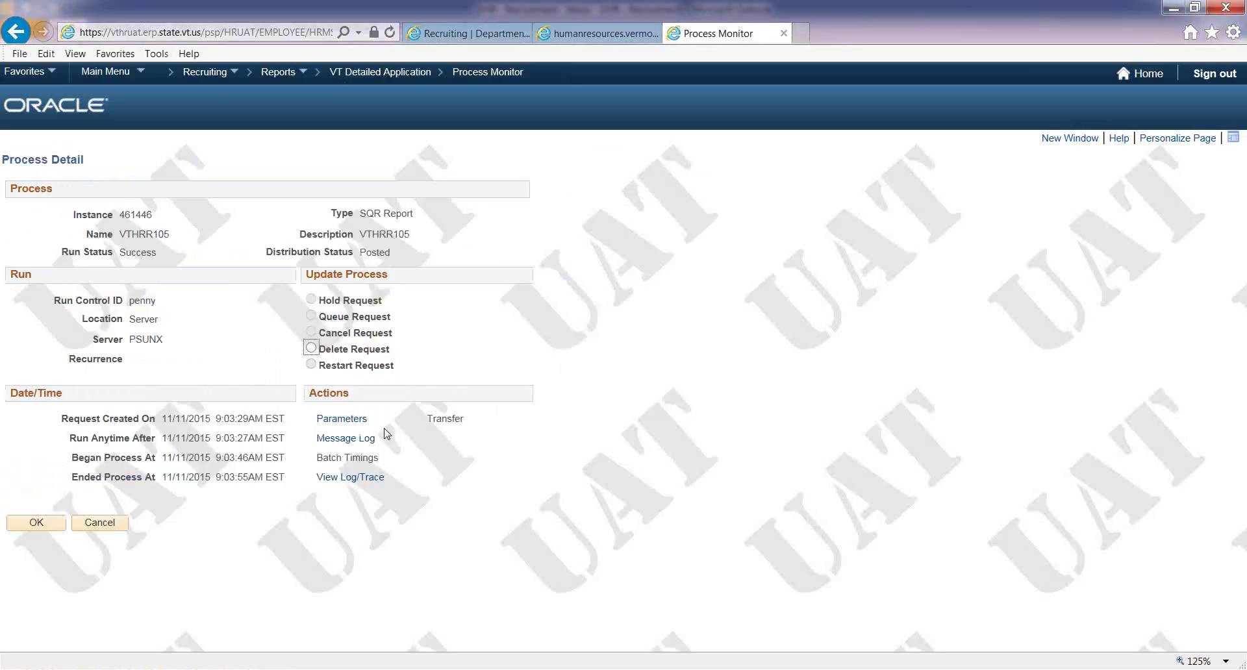
click(356, 481)
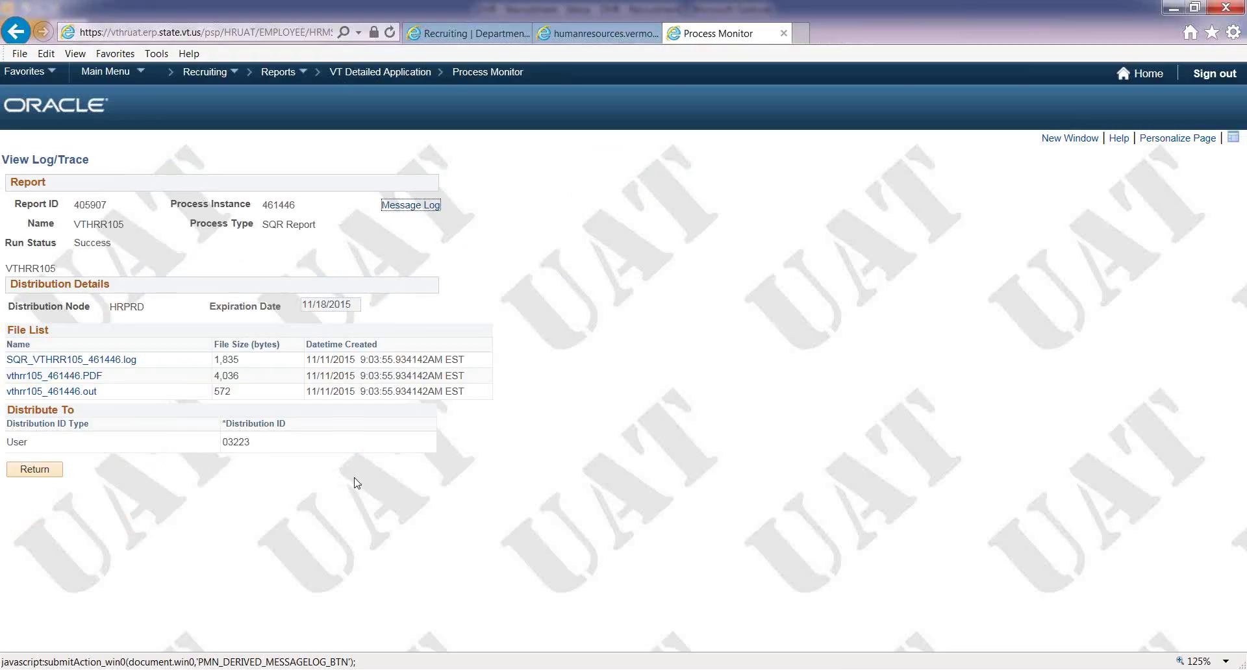
click(89, 377)
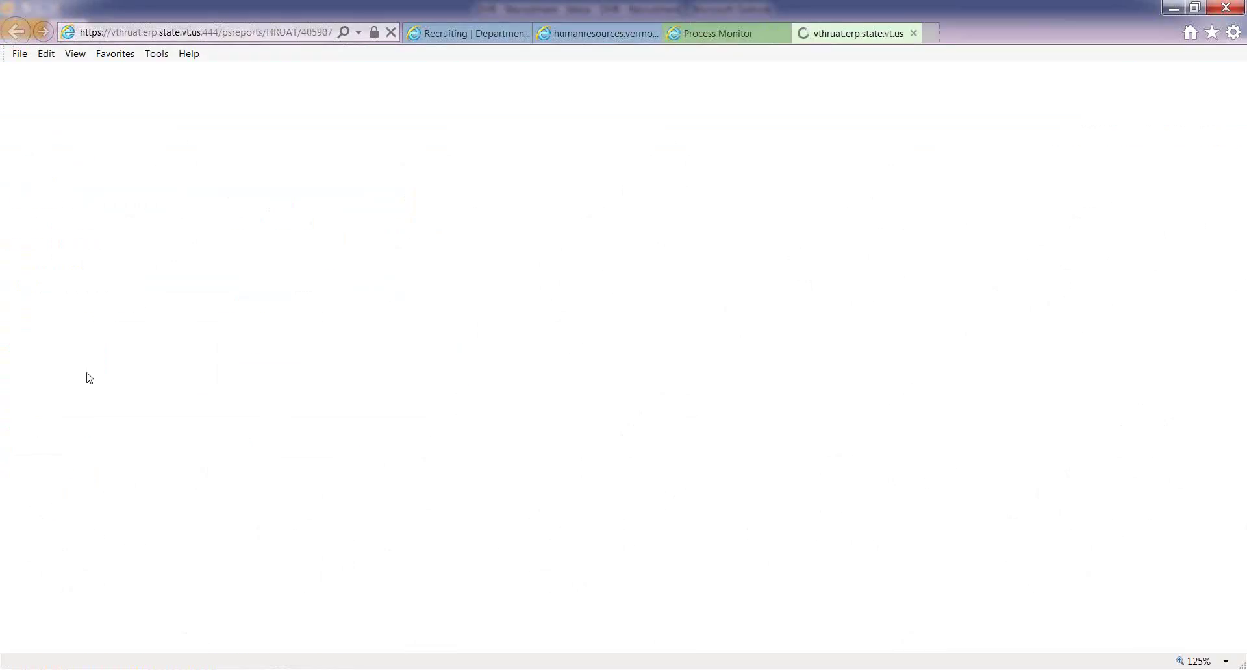